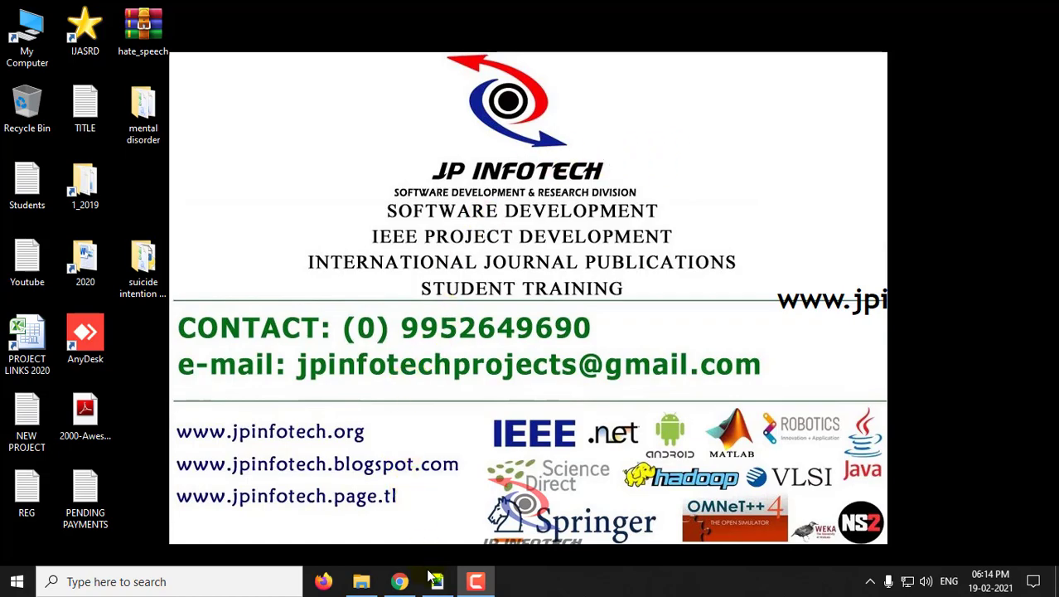
Bring Adobe Reader forward and highlight the paper's full two-line title.
click(435, 581)
mouse_move(243, 244)
mouse_down()
mouse_move(489, 253)
mouse_move(383, 283)
mouse_up()
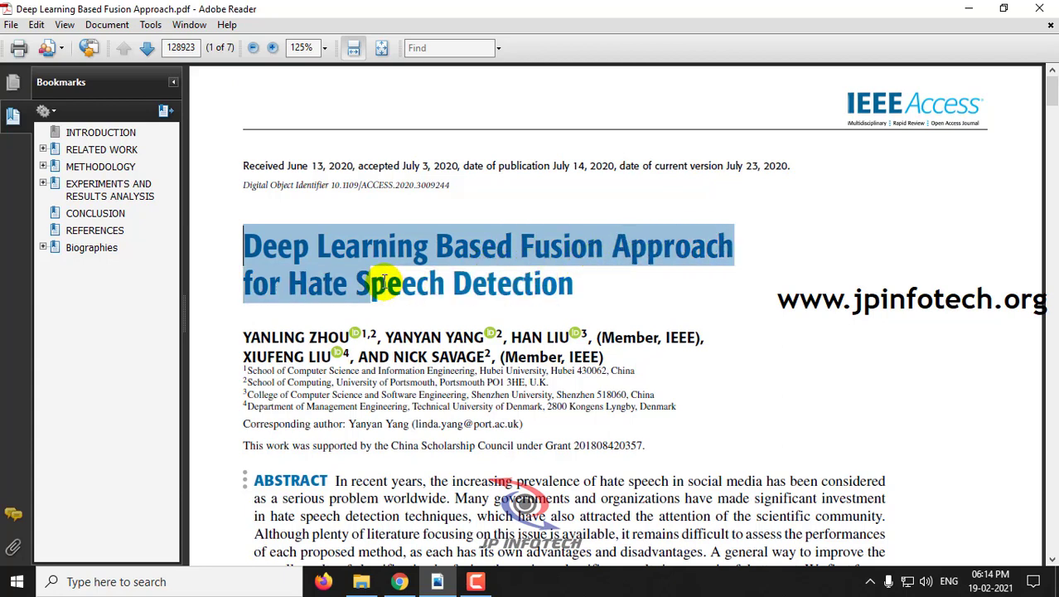
drag(383, 283, 561, 277)
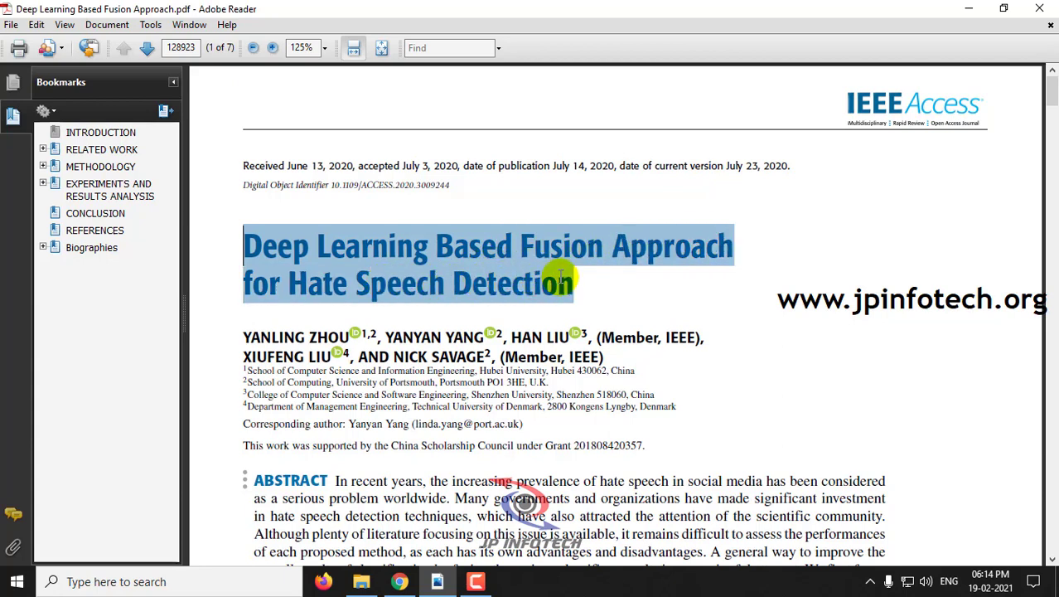
Launch Command Prompt from Windows search and cd into the hate_speech project folder.
click(971, 8)
click(176, 581)
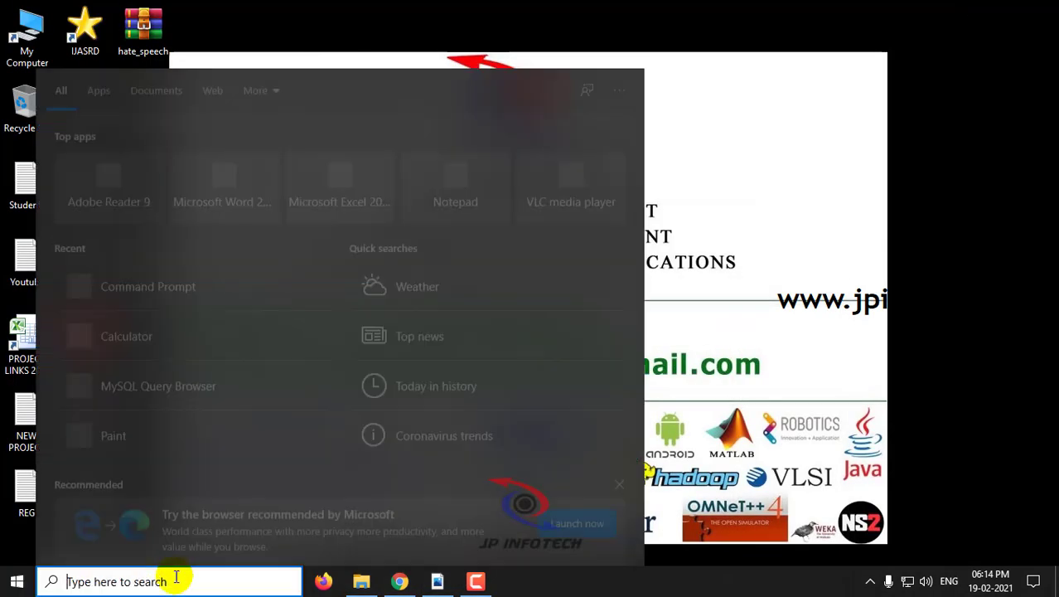
text(cmd)
key(Return)
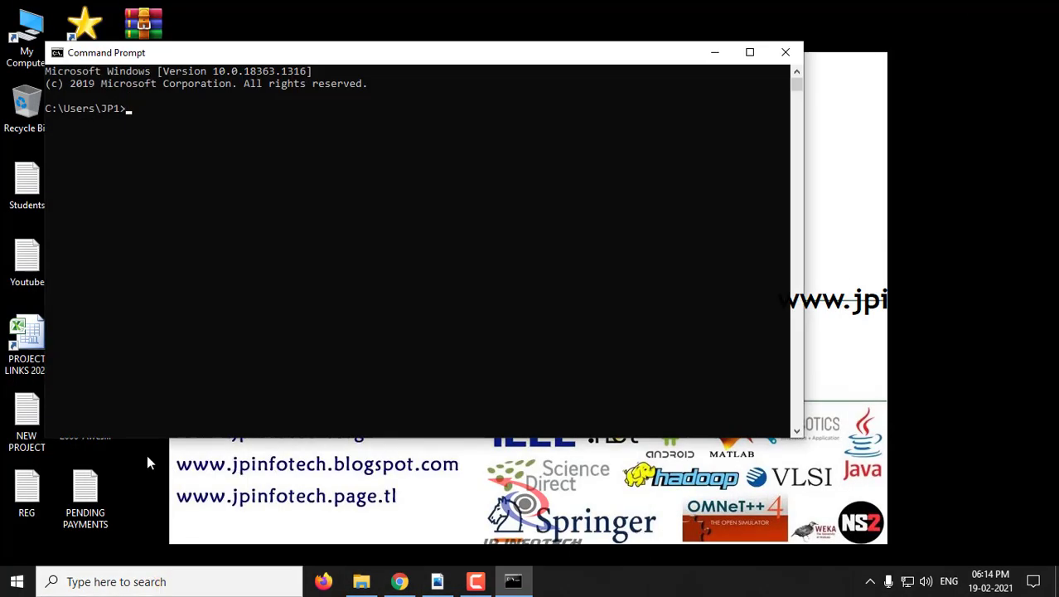
text(E:\>)
text(cd E:\1_2020\3_PYTHON\JPPY2008-Deep Learning Based Fusion Approach\hate_speech)
key(Return)
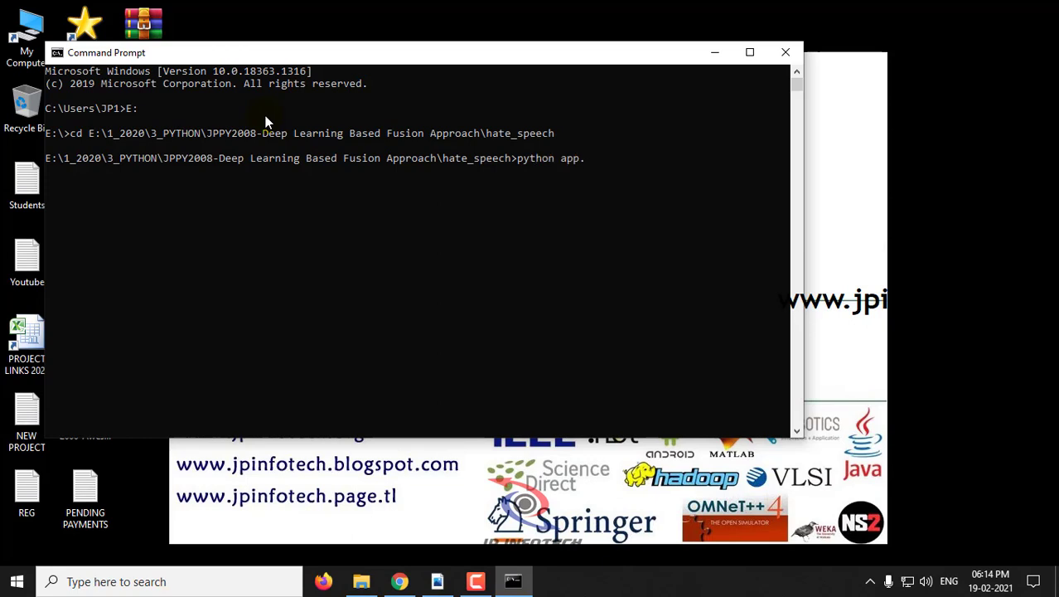
text(py)
Run python app.py, copy the server address 127.0.0.1:5000 and switch to Firefox.
key(Return)
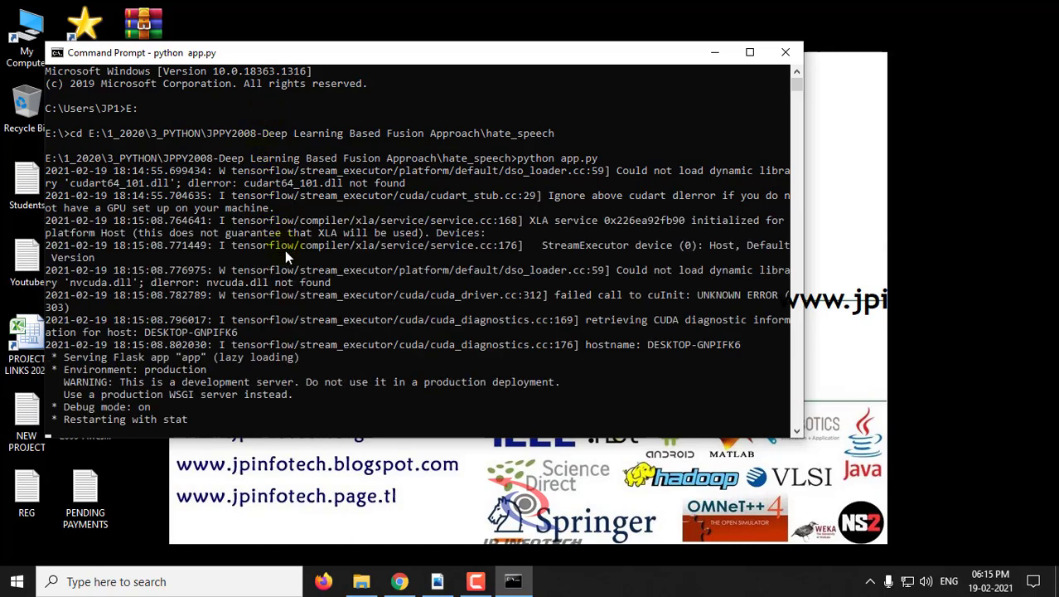
scroll(225, 307, down, 3)
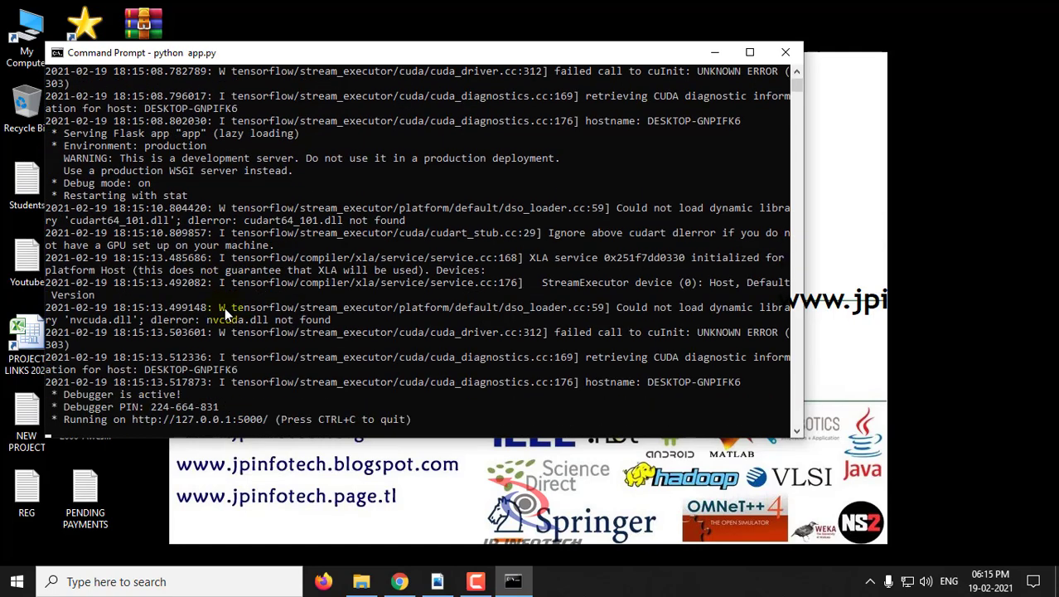
drag(133, 418, 211, 418)
key(Return)
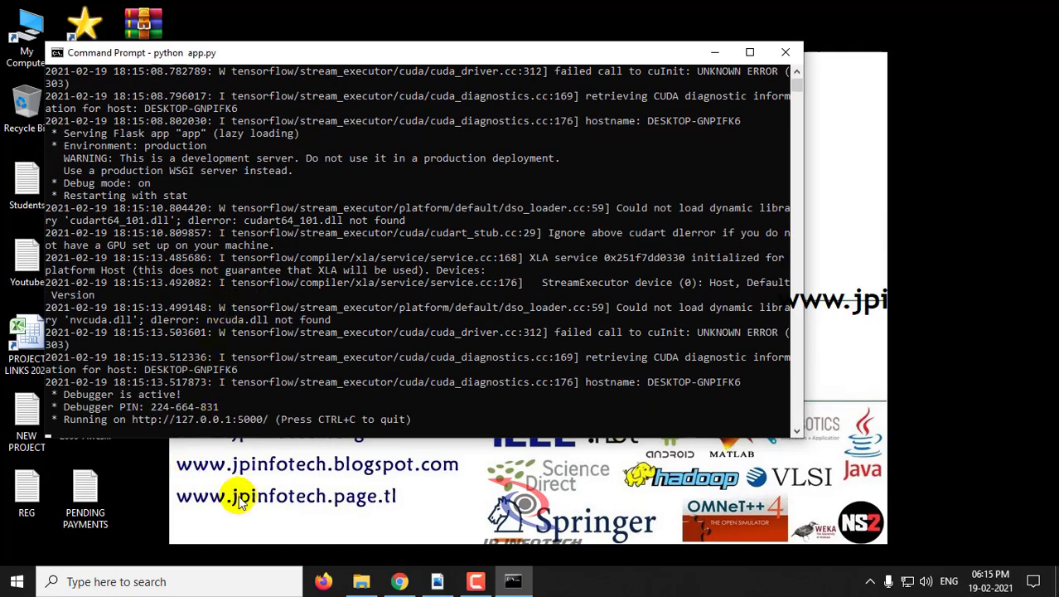
click(323, 581)
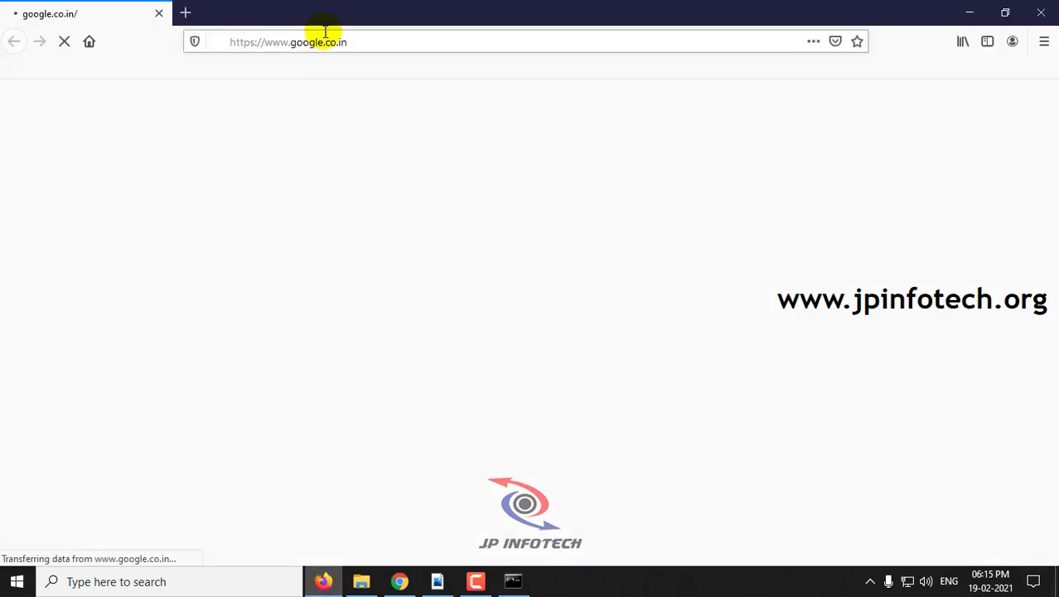
Load the pasted address 127.0.0.1:5000 in Firefox and go to the admin login page.
click(334, 40)
text(http://127.0.0.1:5000/)
key(Return)
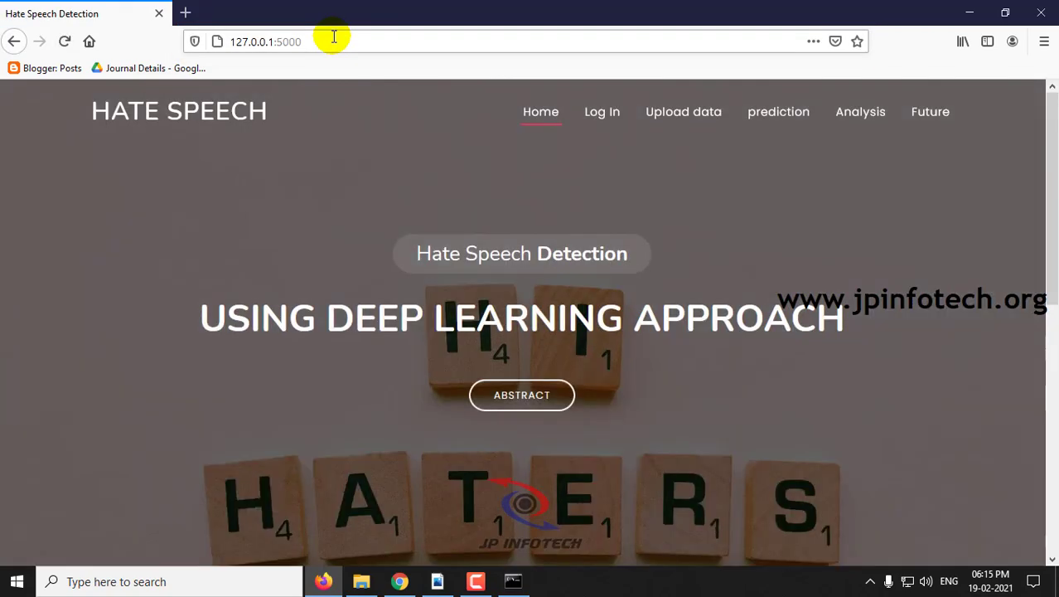
mouse_move(1051, 108)
mouse_down()
mouse_move(1042, 147)
mouse_move(1042, 99)
mouse_up()
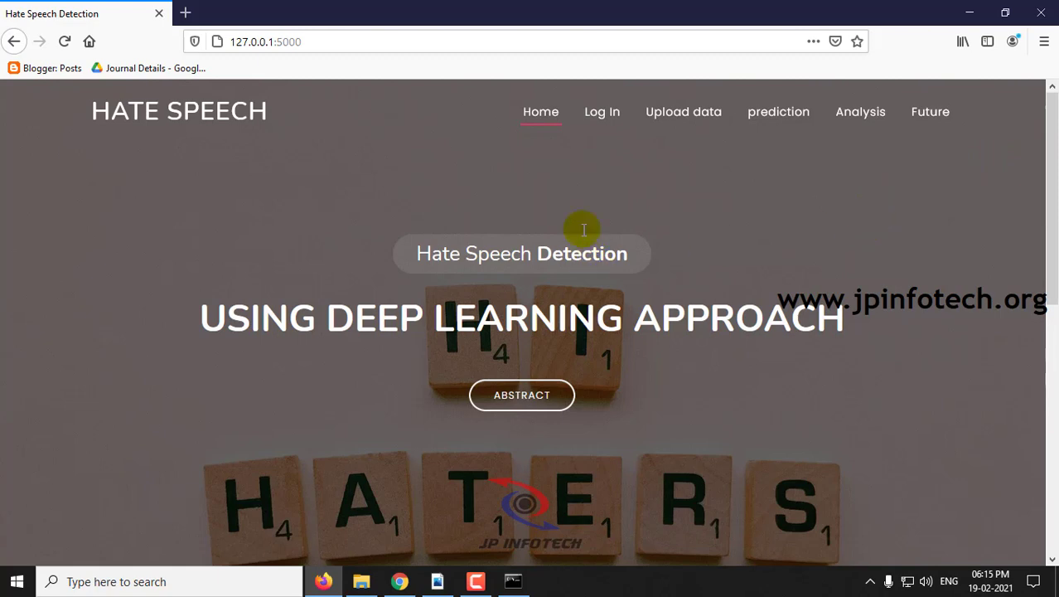
click(602, 112)
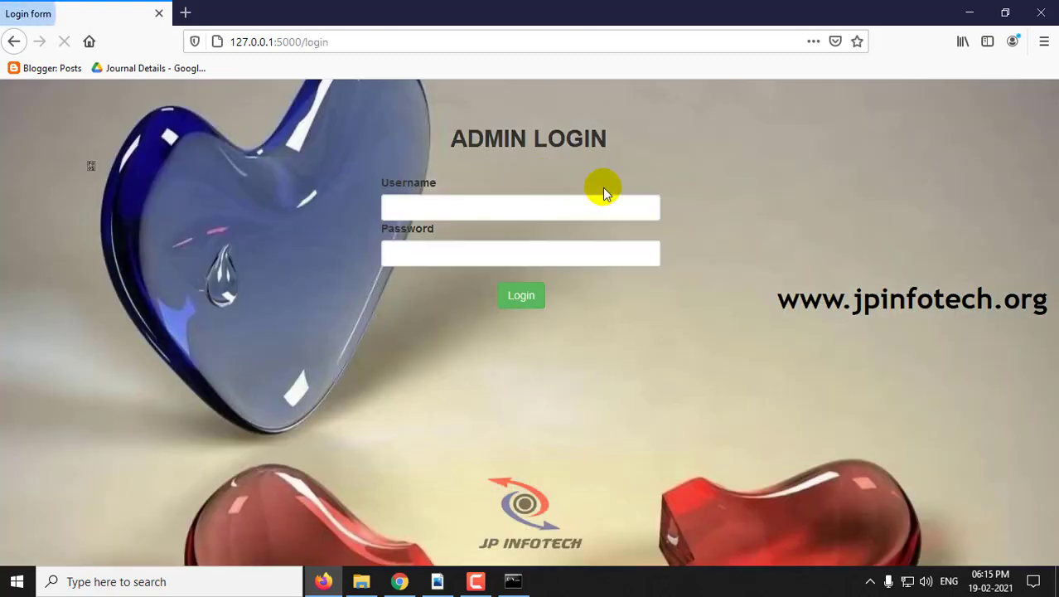
Log in with the admin credentials, dismiss the success alert and decline saving the password.
click(493, 209)
text(admi)
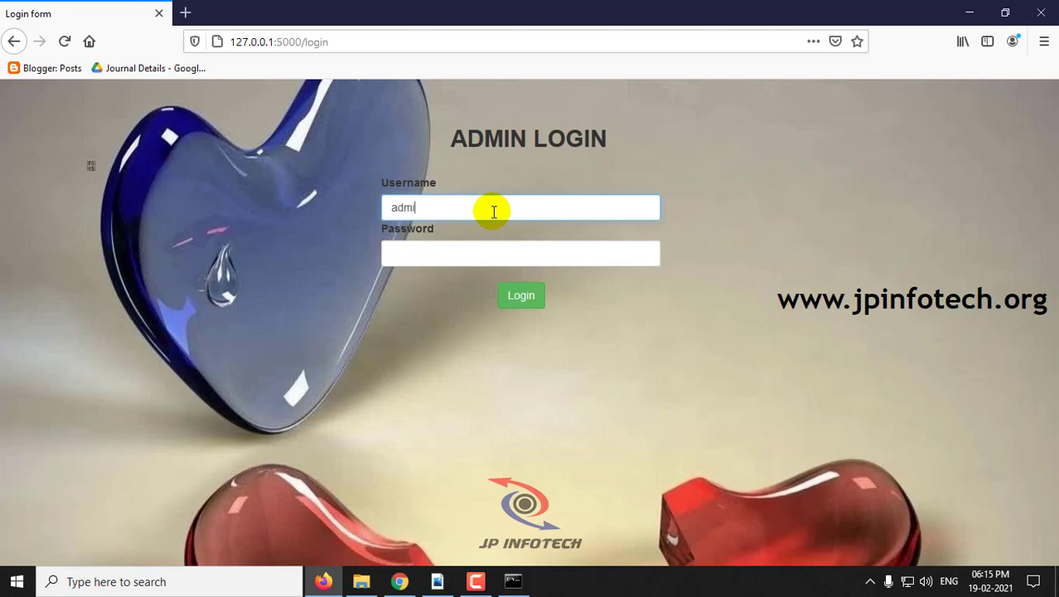
text(n)
key(Tab)
text(ad)
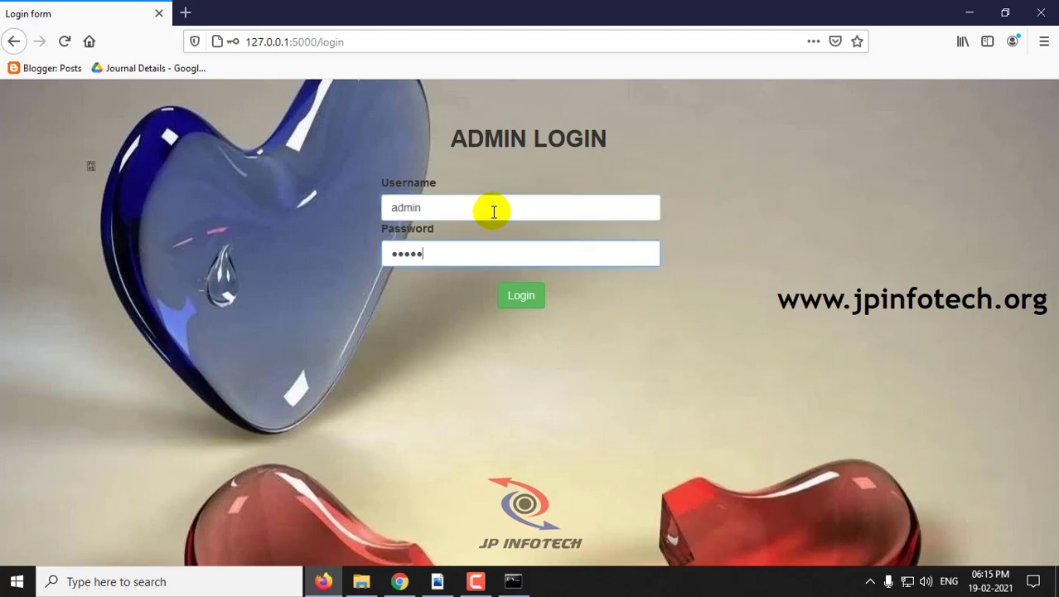
click(520, 295)
click(570, 295)
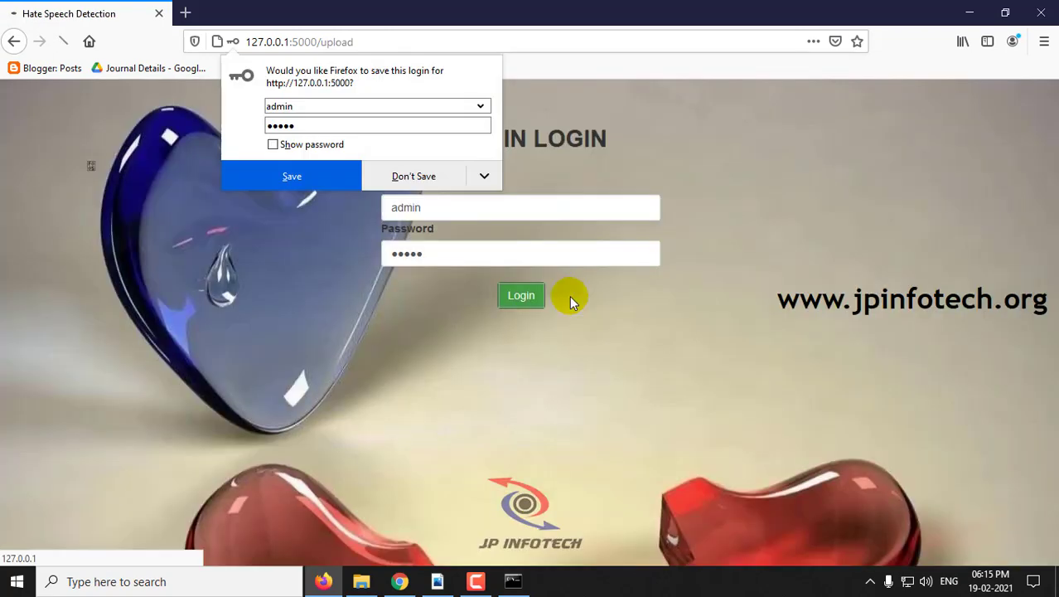
click(414, 174)
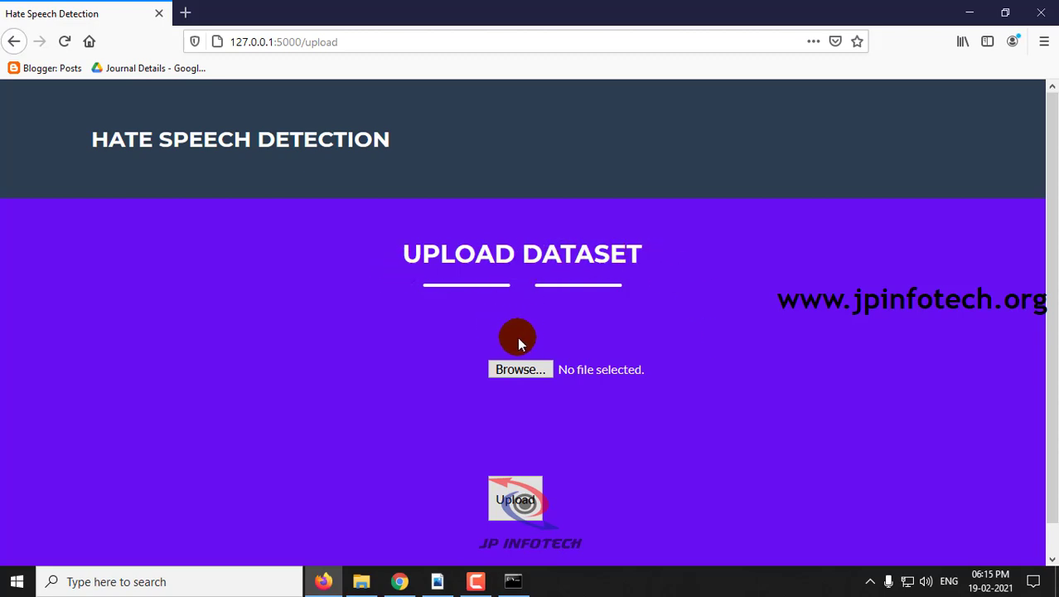
Open upload.csv in Excel, widen the count and tweet columns, then close without saving.
click(362, 581)
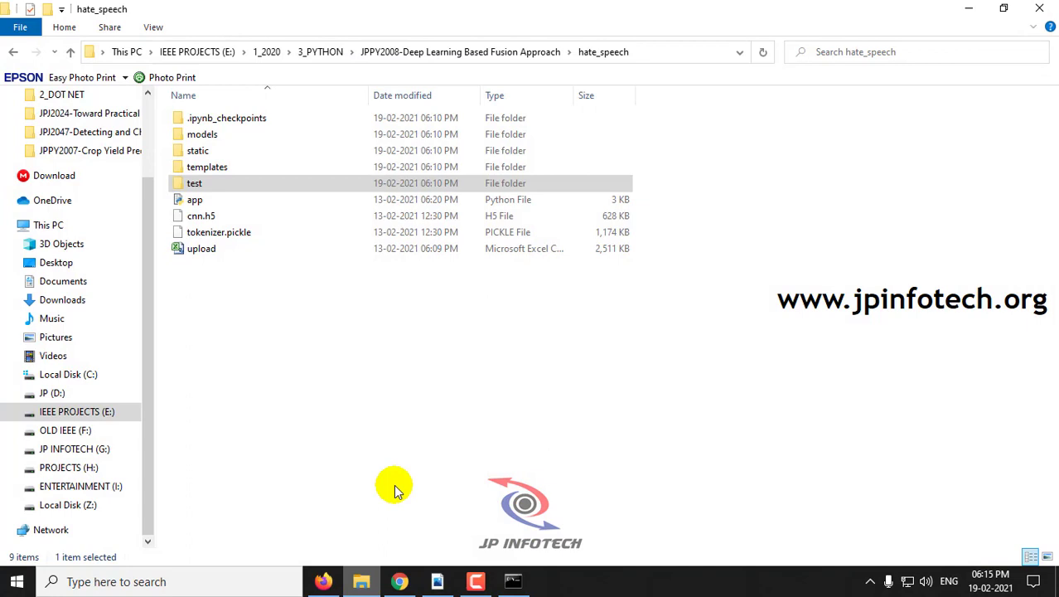
double_click(197, 253)
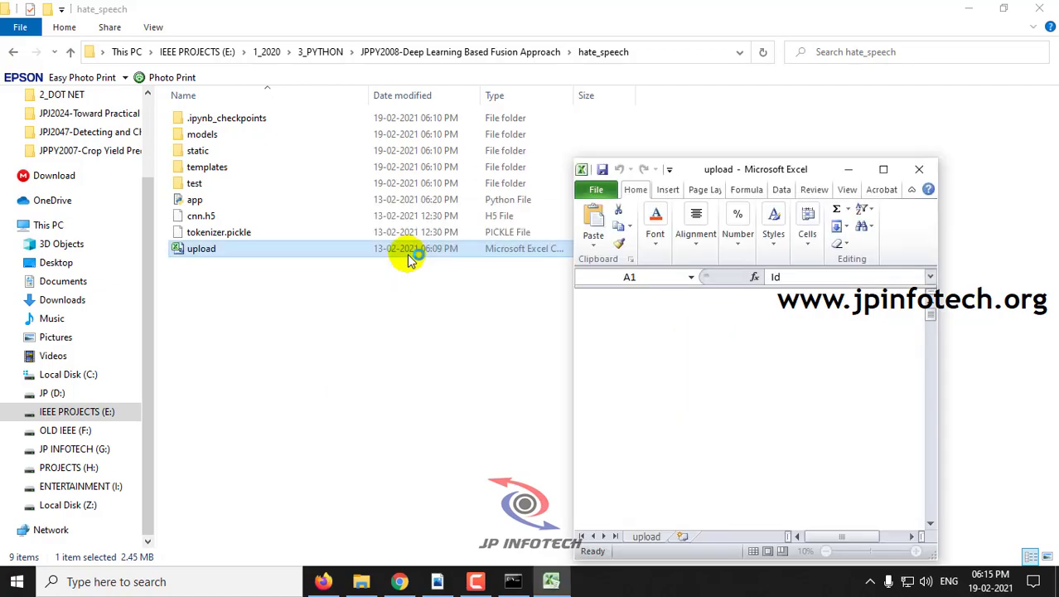
click(883, 169)
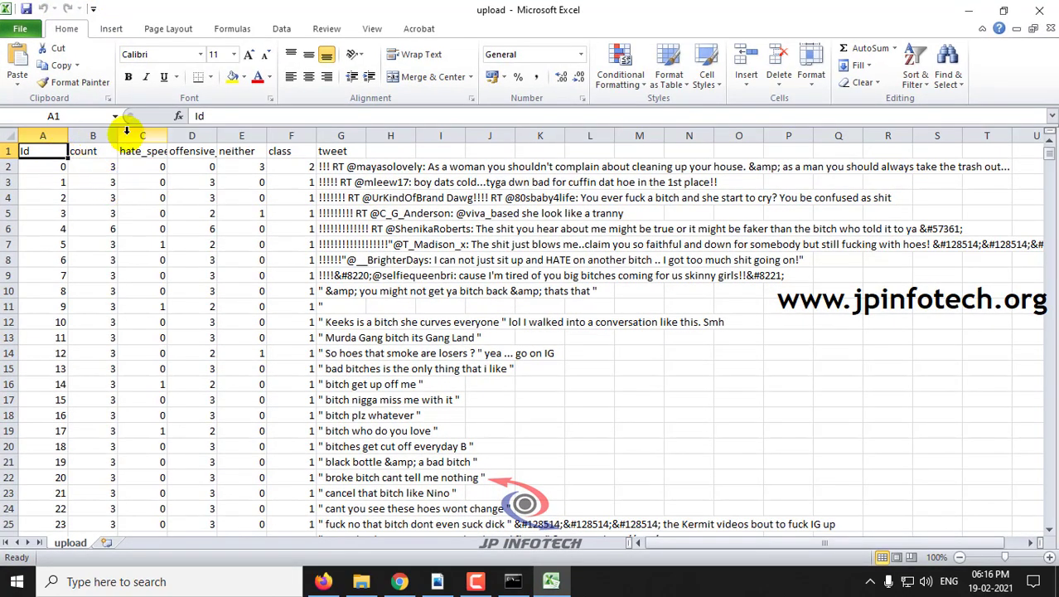
drag(118, 135, 451, 135)
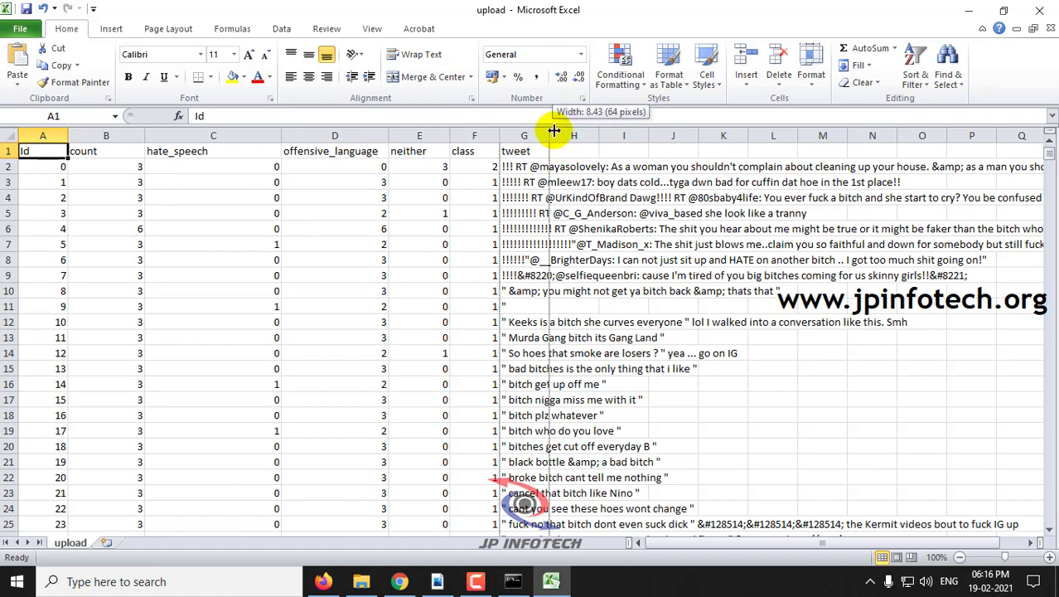
drag(549, 135, 1049, 140)
click(1040, 10)
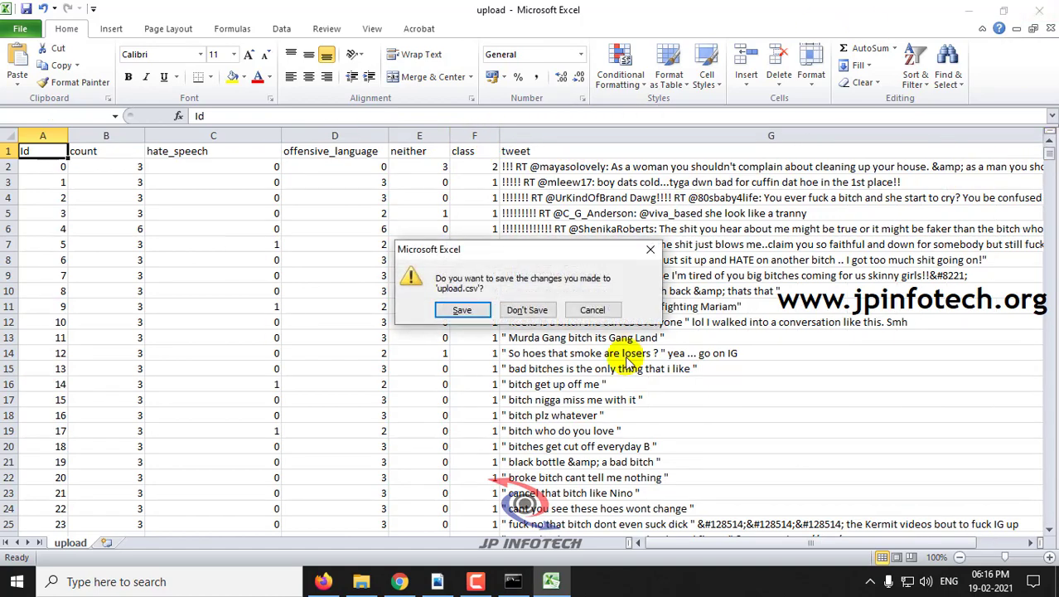
click(528, 309)
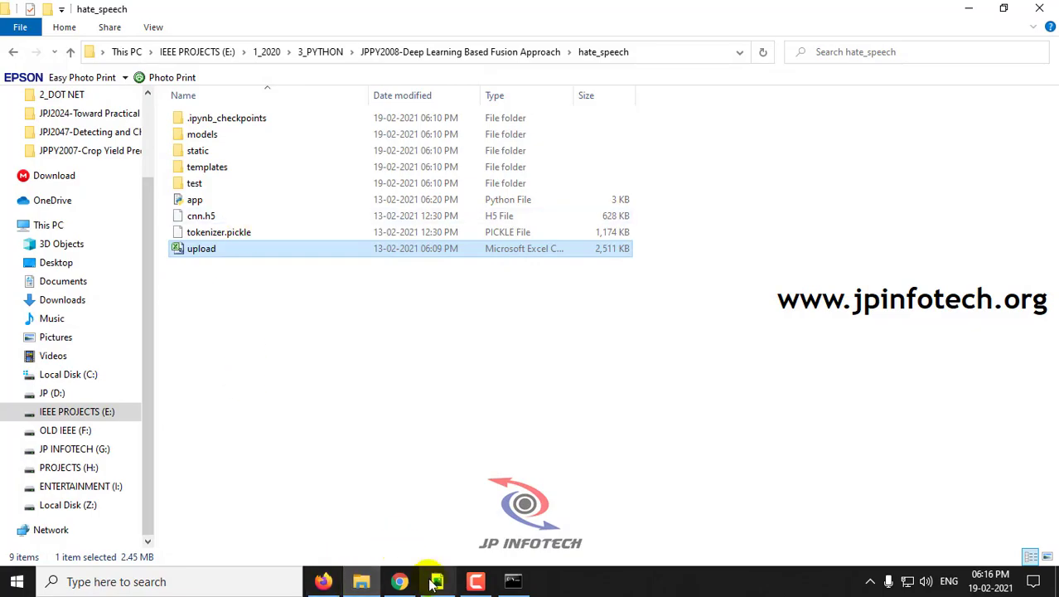
Browse to 3_PYTHON > JPPY2008 > hate_speech, choose upload.csv and upload it.
click(322, 581)
click(518, 370)
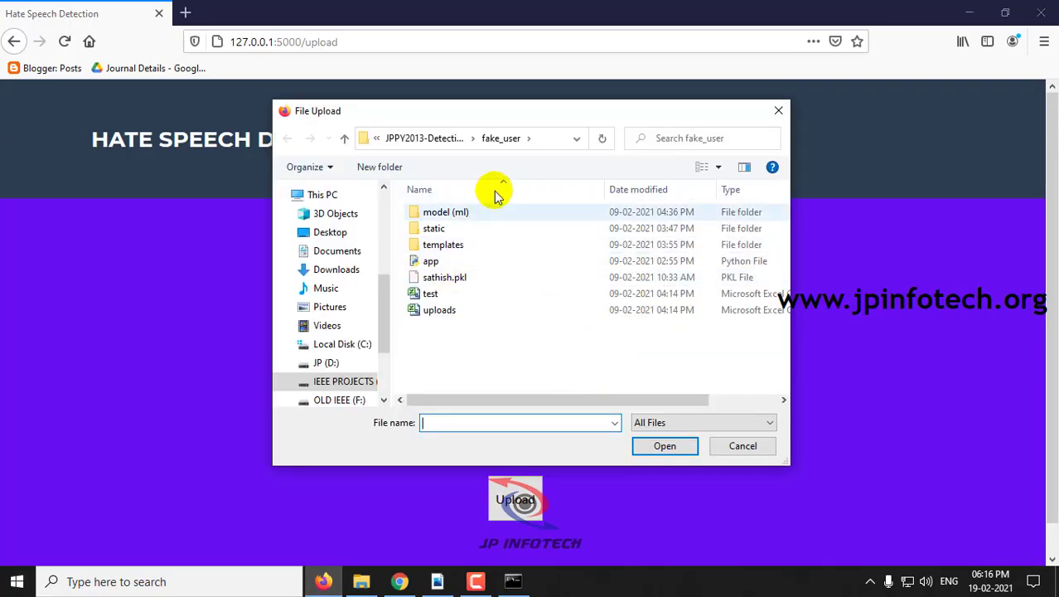
click(424, 138)
click(396, 138)
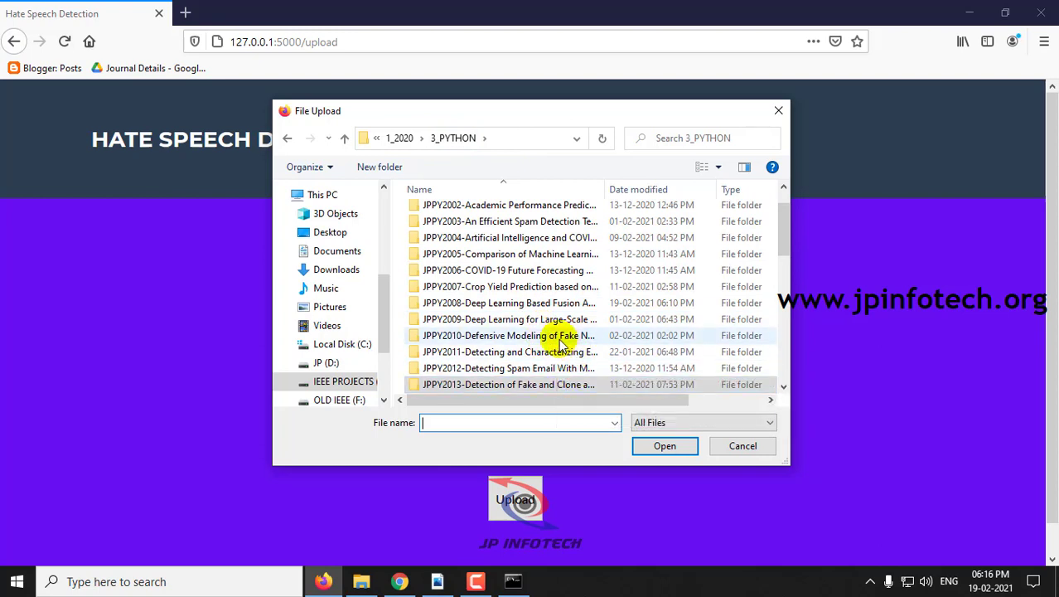
double_click(554, 308)
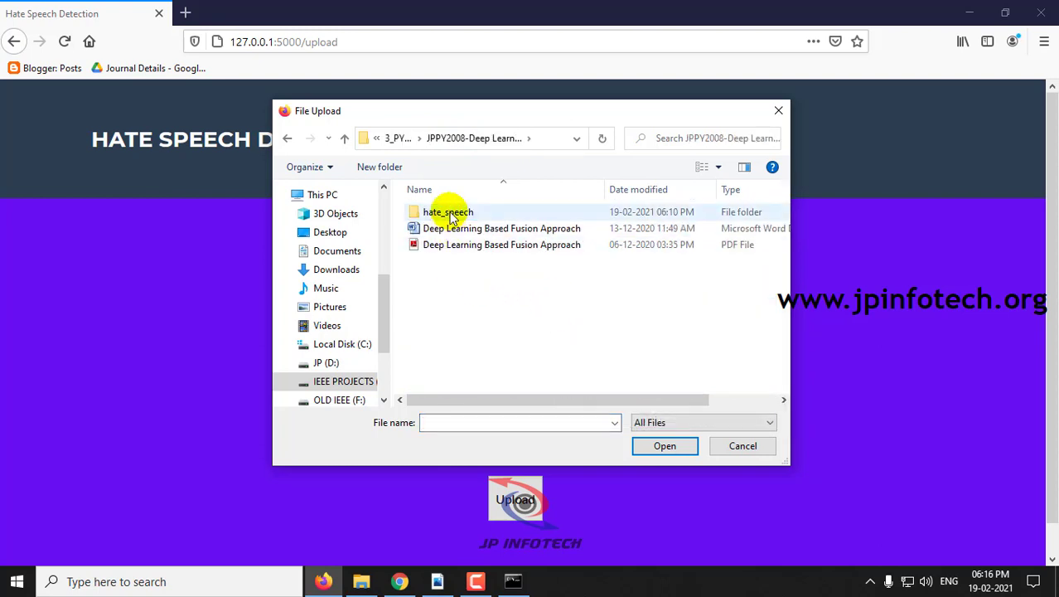
double_click(448, 212)
double_click(437, 342)
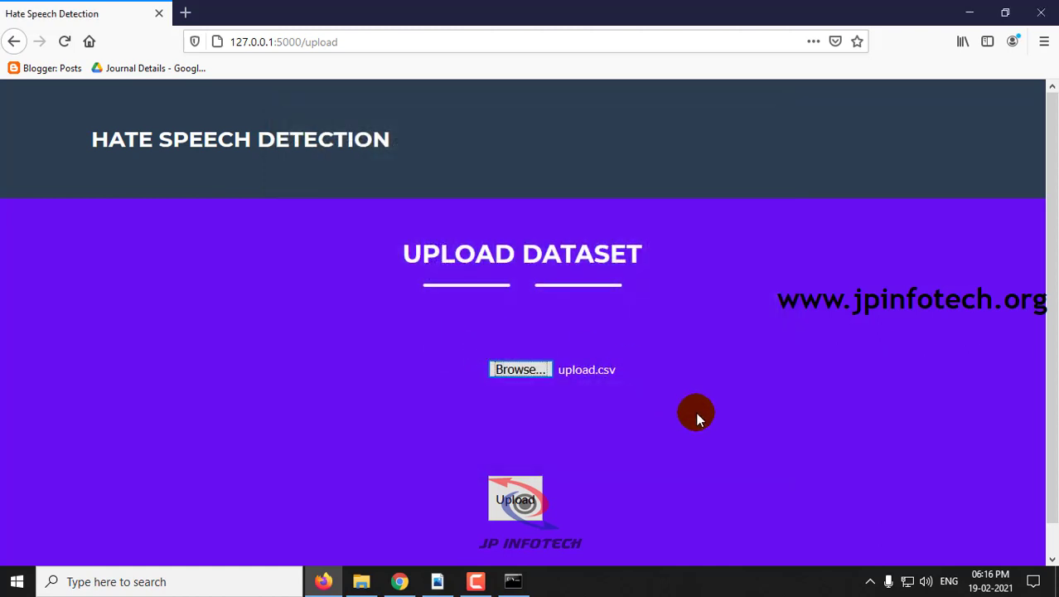
click(522, 493)
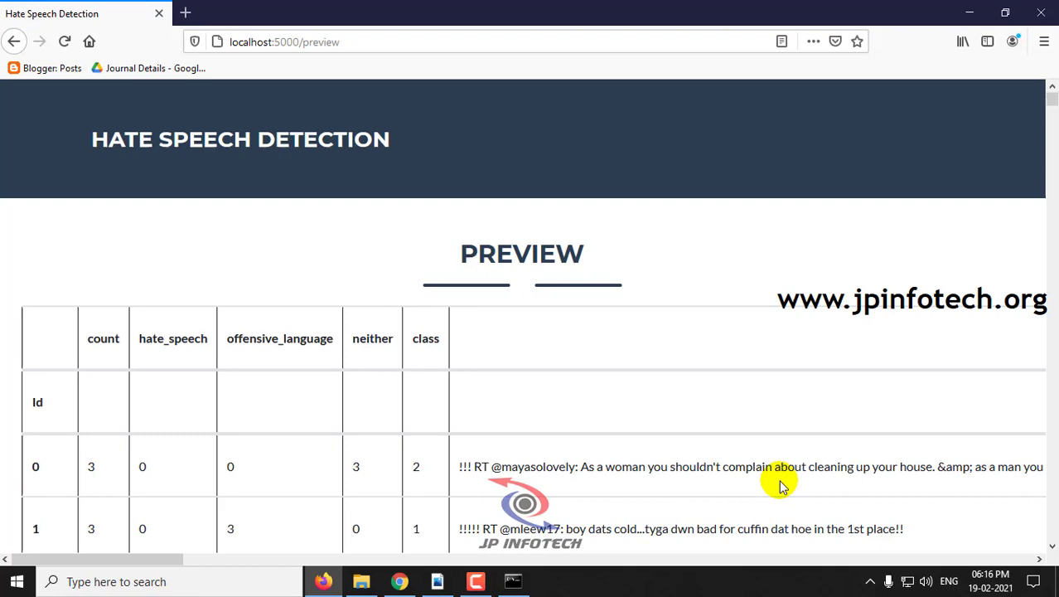
scroll(721, 364, down, 1)
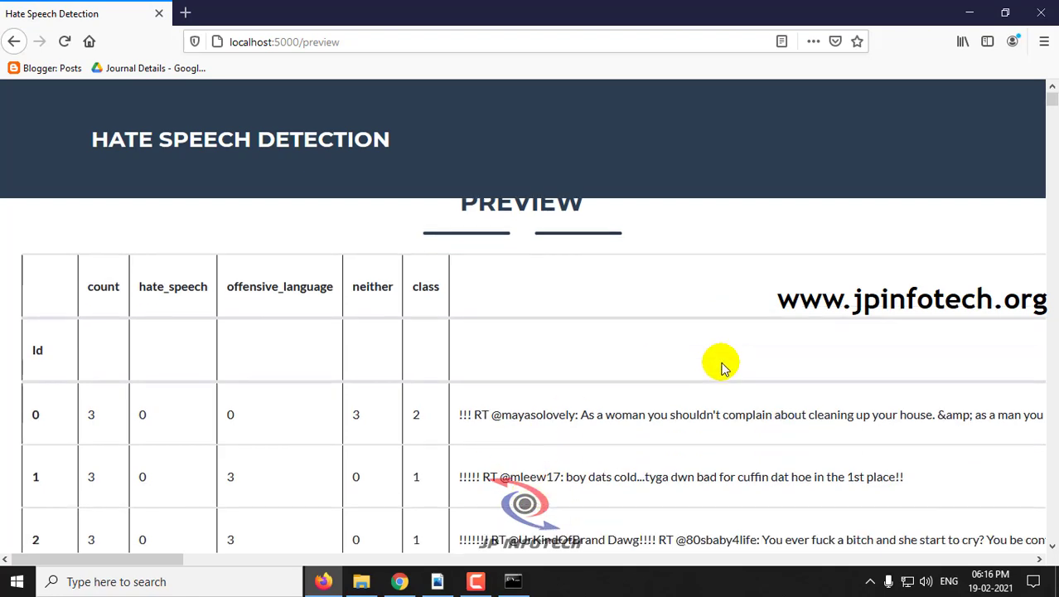
scroll(721, 365, down, 1)
scroll(324, 360, up, 1)
scroll(293, 390, down, 2)
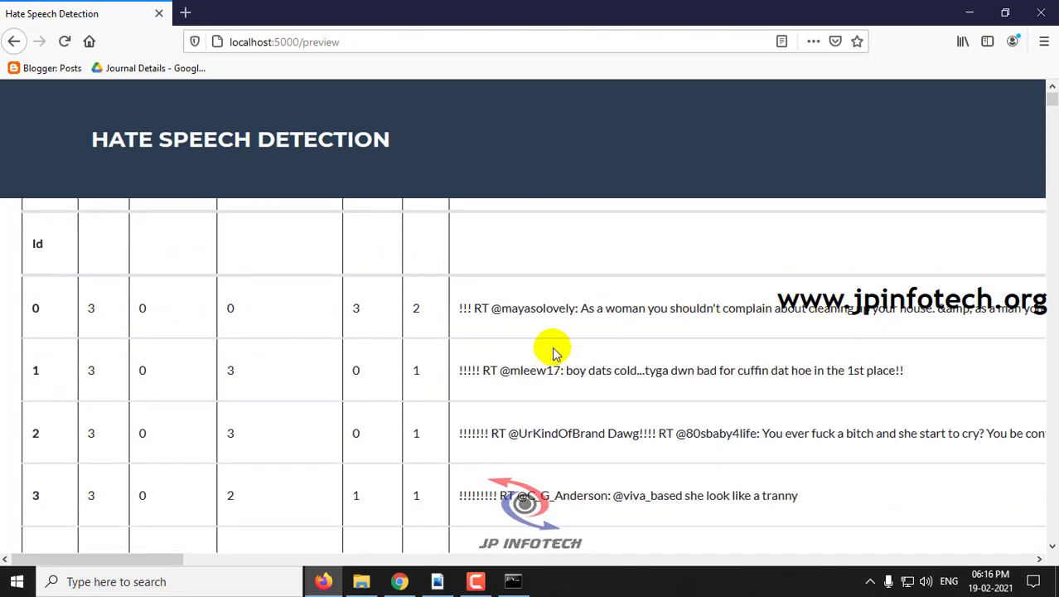
mouse_move(99, 558)
mouse_down()
mouse_move(390, 572)
mouse_move(178, 572)
mouse_up()
scroll(424, 322, up, 2)
drag(1051, 87, 1051, 540)
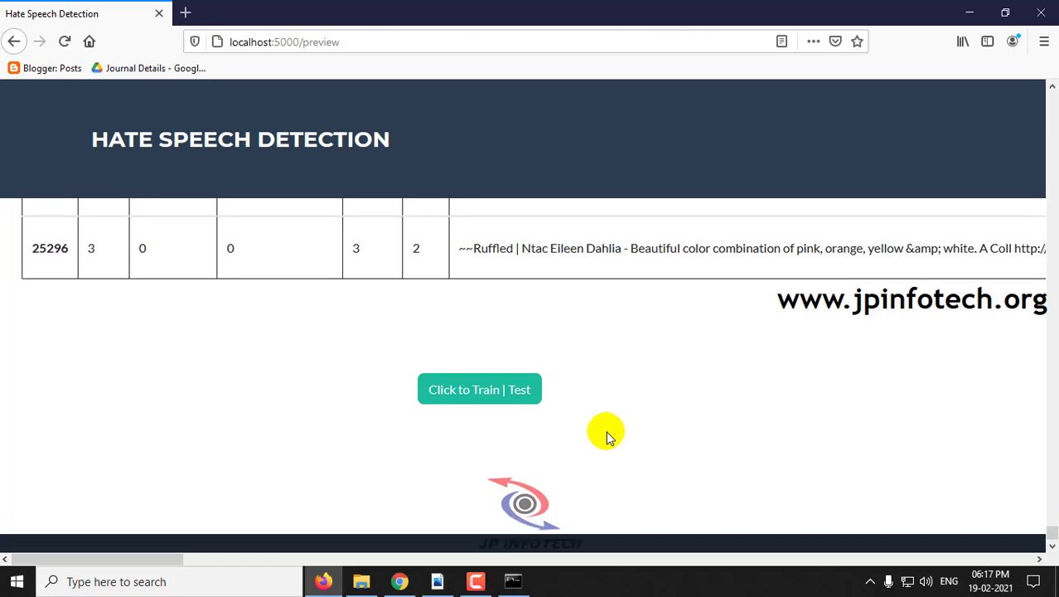
scroll(605, 431, up, 2)
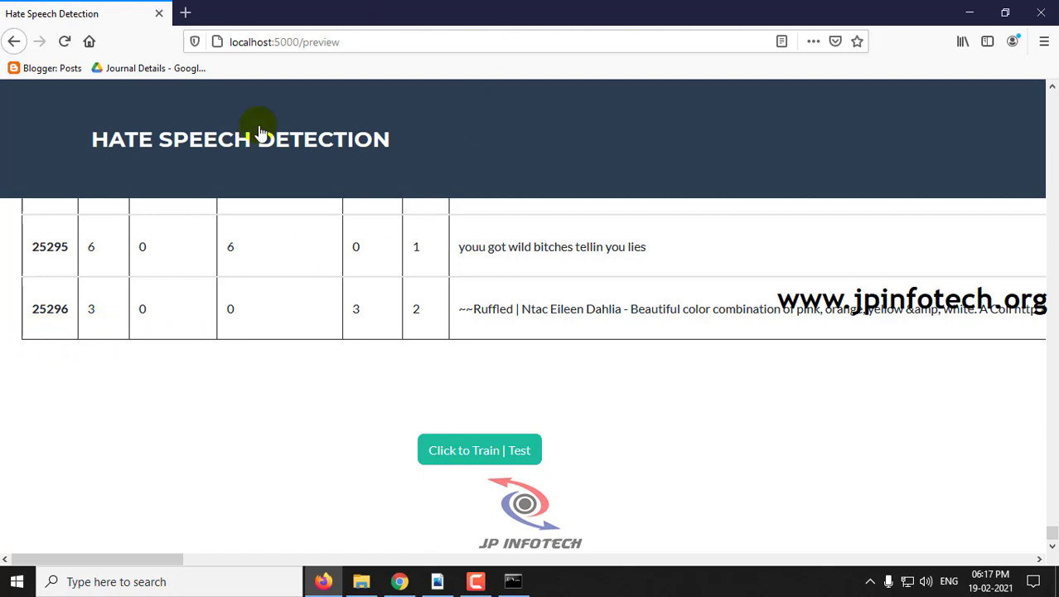
Run Train | Test on the dataset and dismiss the 'Training finished!' alert.
click(496, 454)
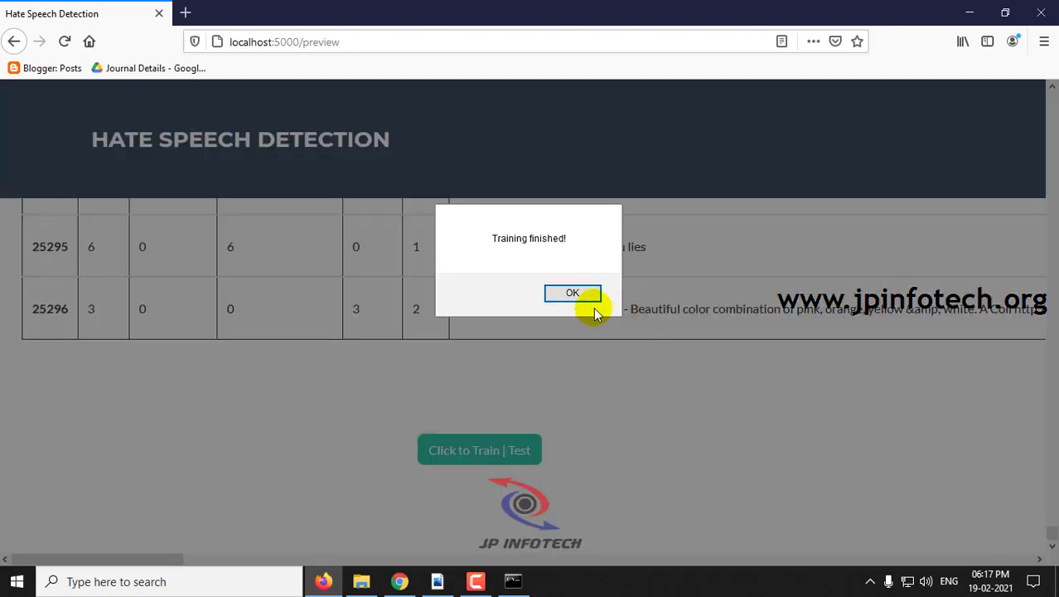
click(573, 292)
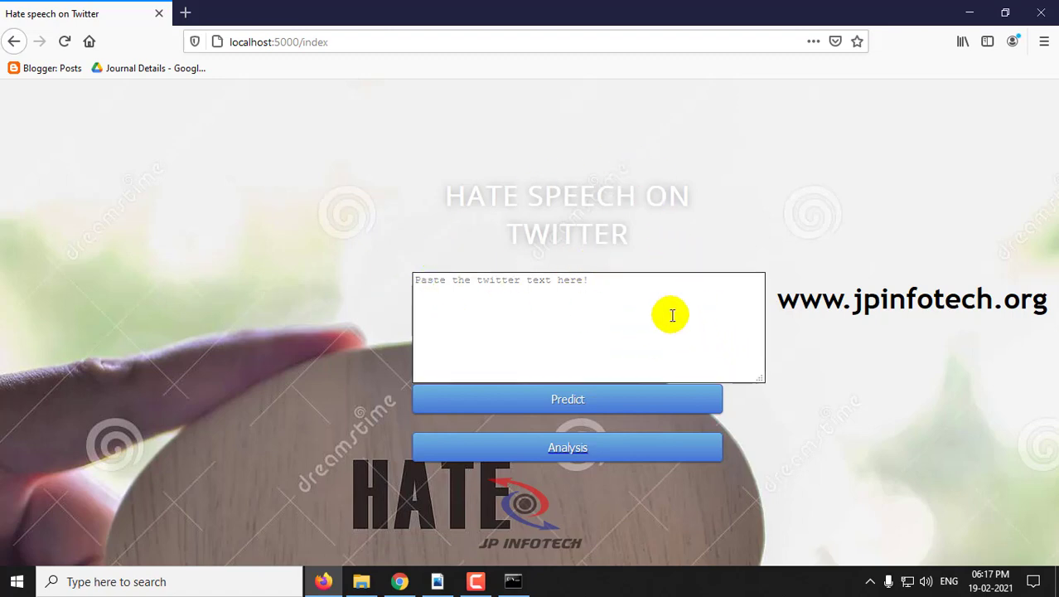
Open test/normal.txt in Notepad++ and copy its fourth tweet line.
click(361, 581)
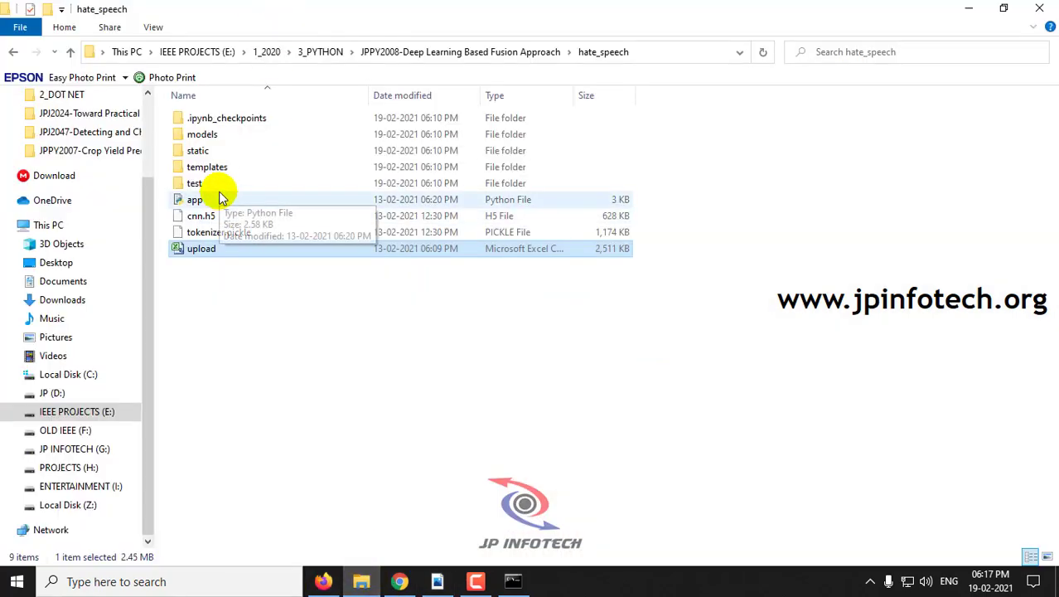
double_click(196, 183)
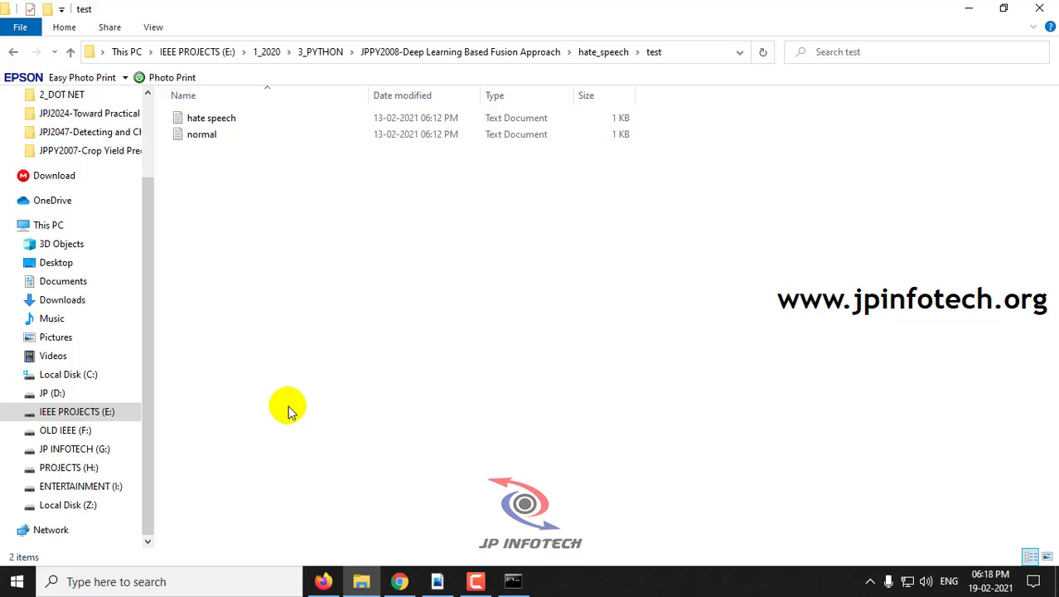
click(197, 135)
right_click(197, 135)
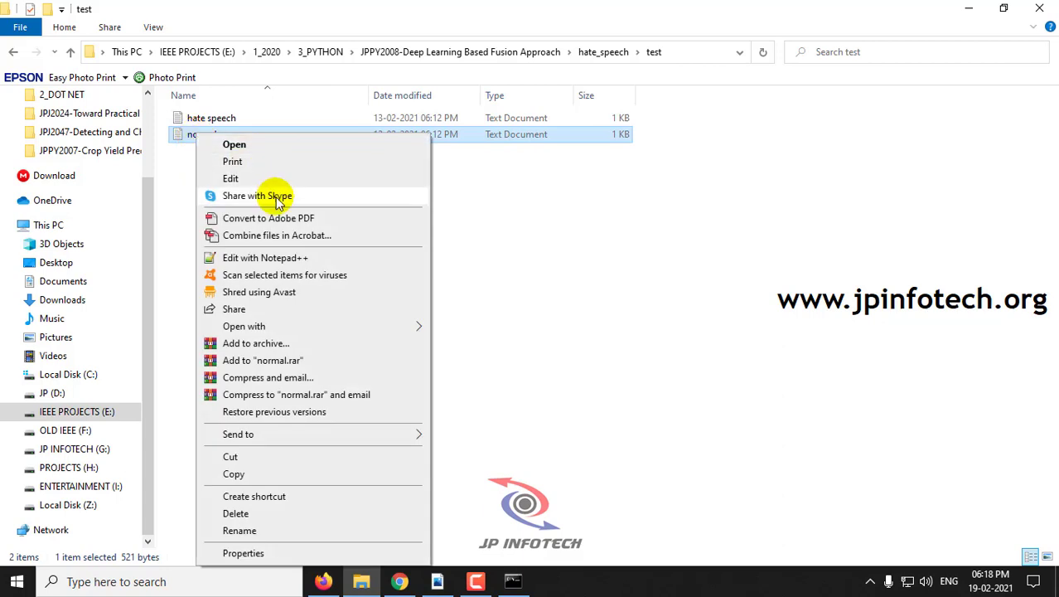
click(266, 258)
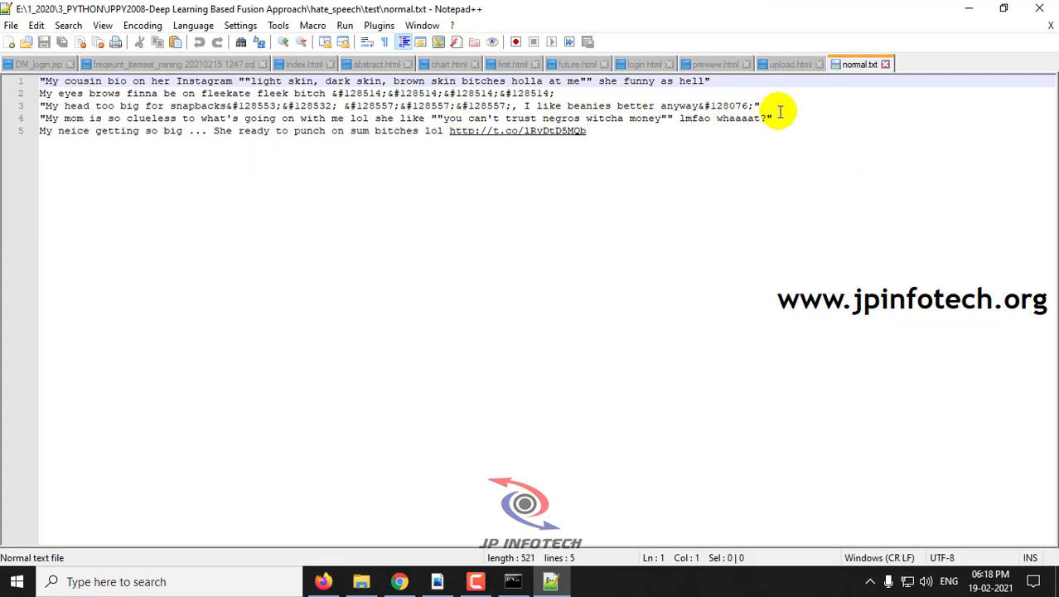
drag(774, 118, 37, 119)
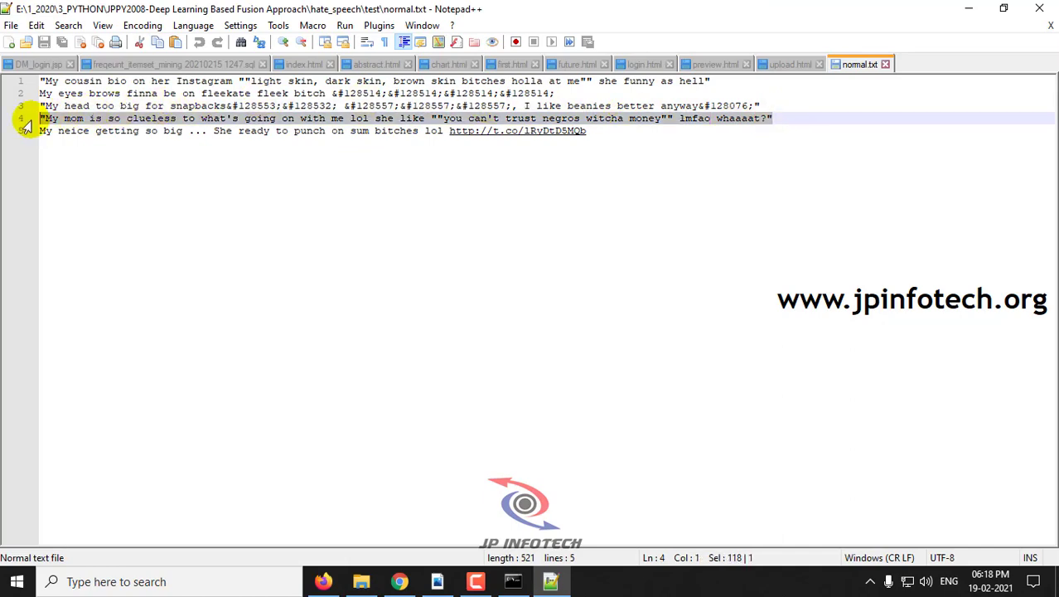
key(ctrl+c)
Predict the pasted fourth normal tweet, highlighting its hate percentage 0.0285702.
click(399, 581)
click(322, 581)
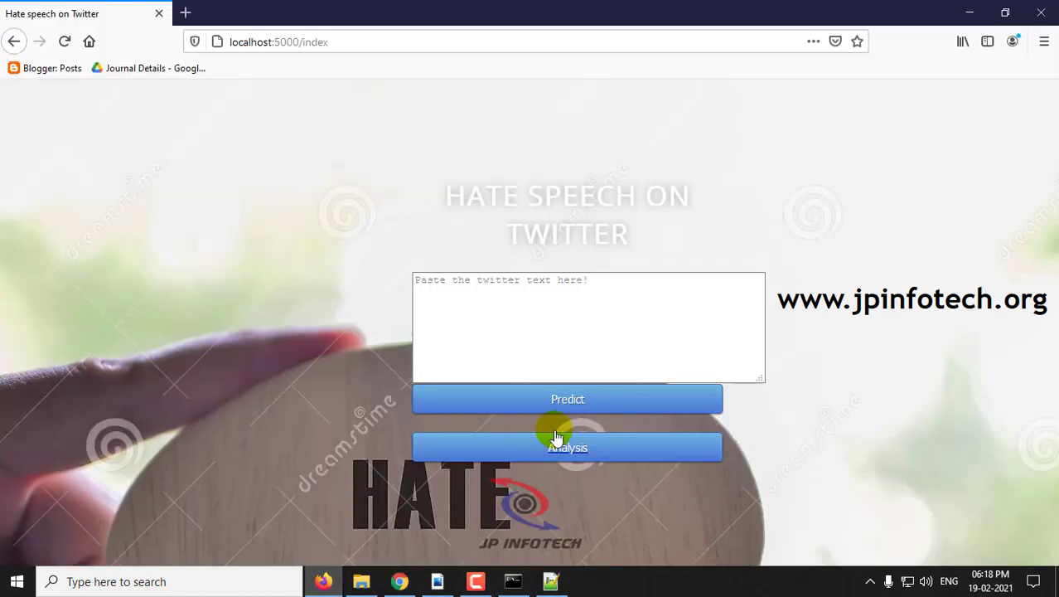
click(522, 315)
key(ctrl+v)
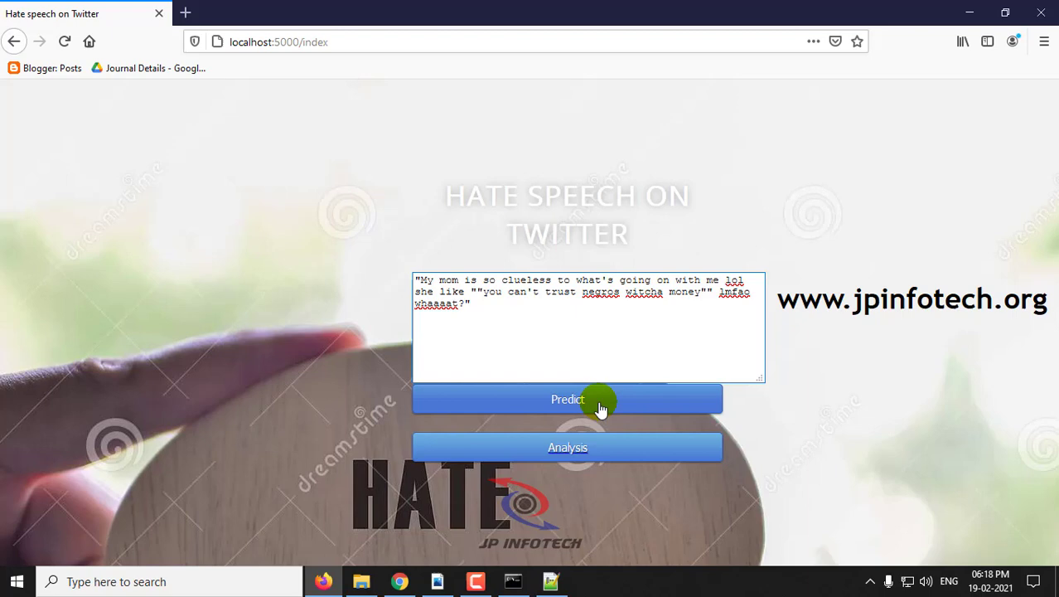
click(601, 405)
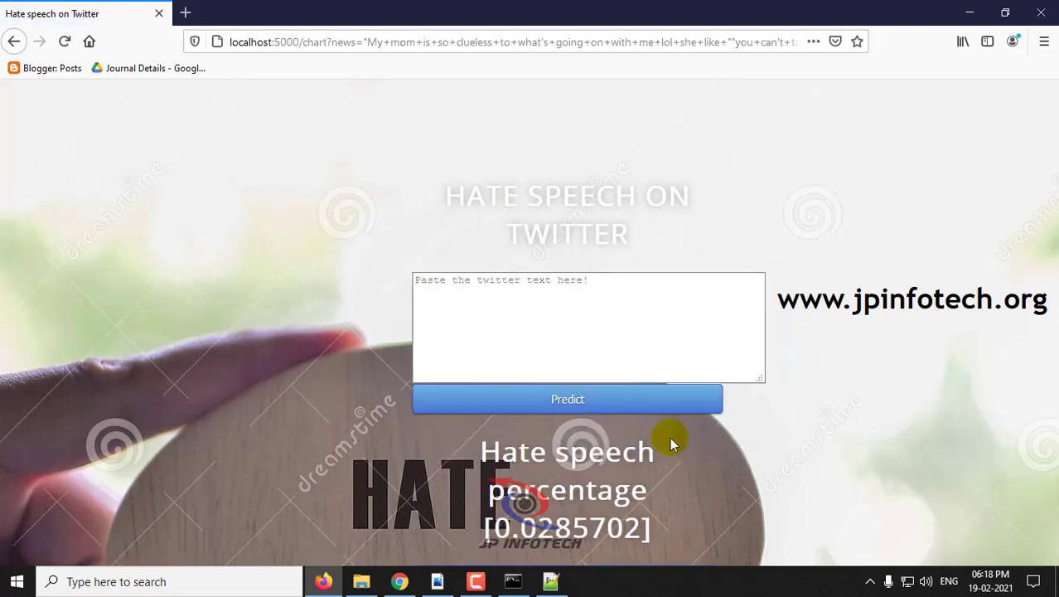
drag(479, 452, 598, 491)
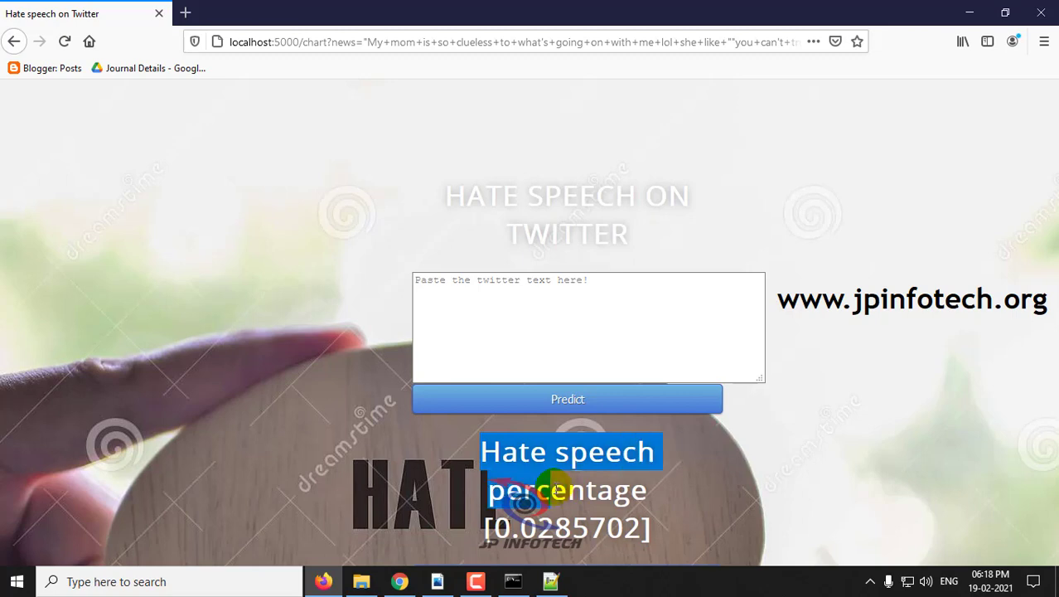
drag(482, 528, 615, 530)
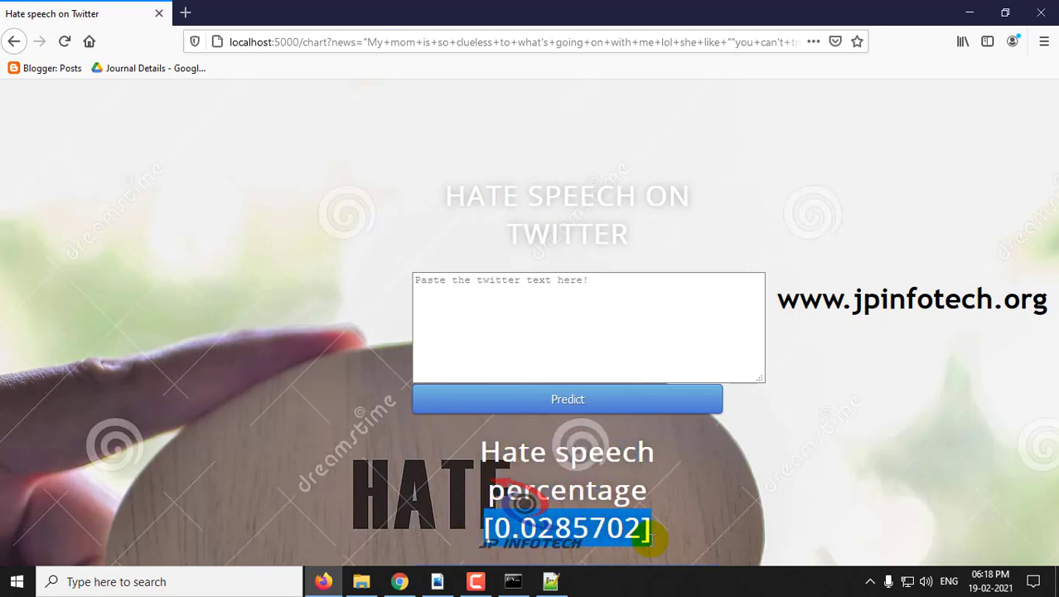
Copy the second normal tweet, predict it and highlight its hate percentage 0.06400037.
click(551, 581)
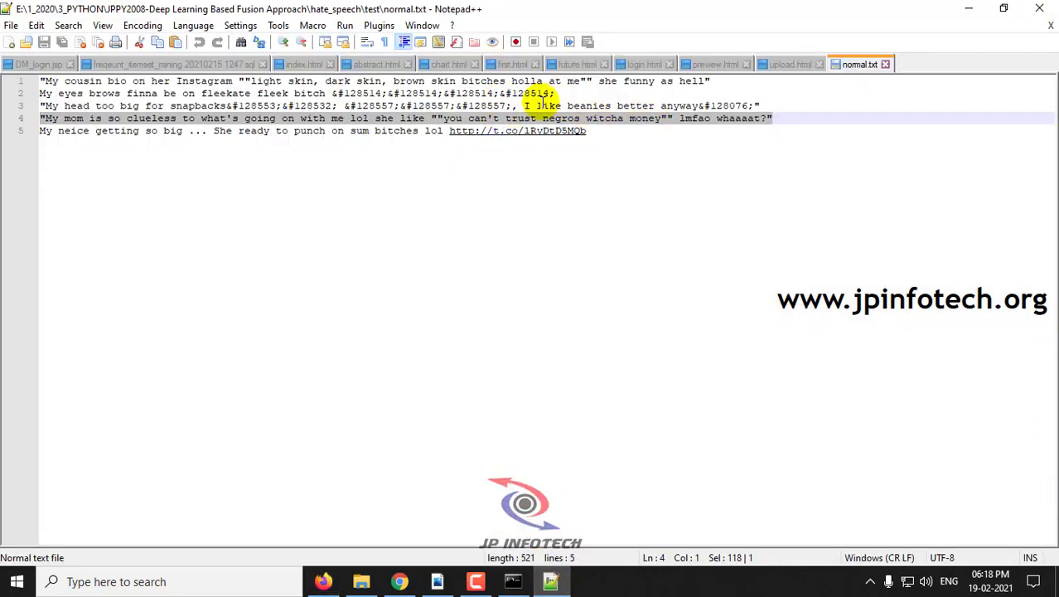
drag(554, 93, 29, 95)
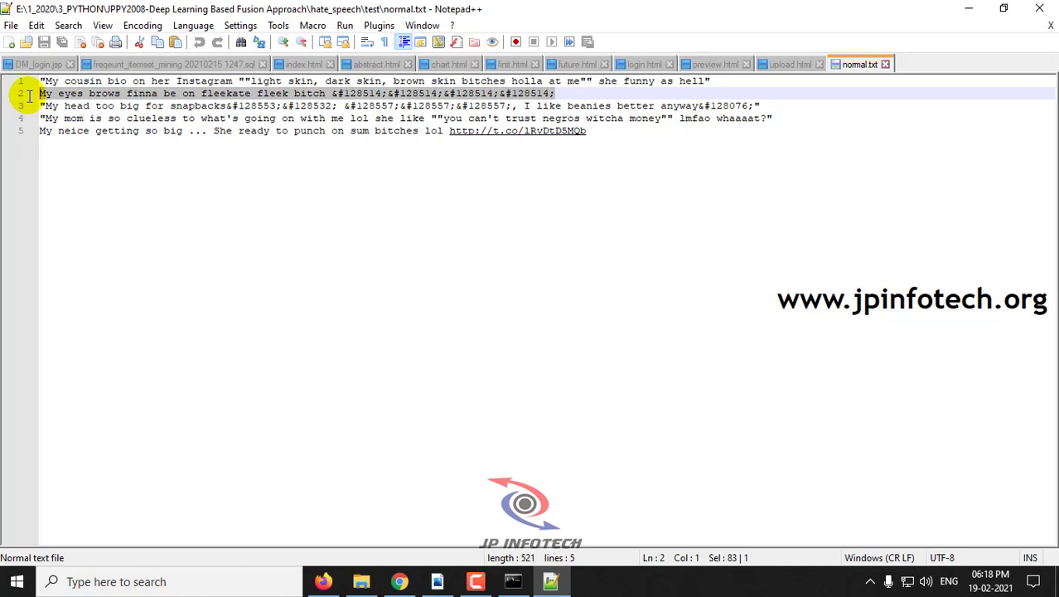
key(ctrl+c)
click(323, 581)
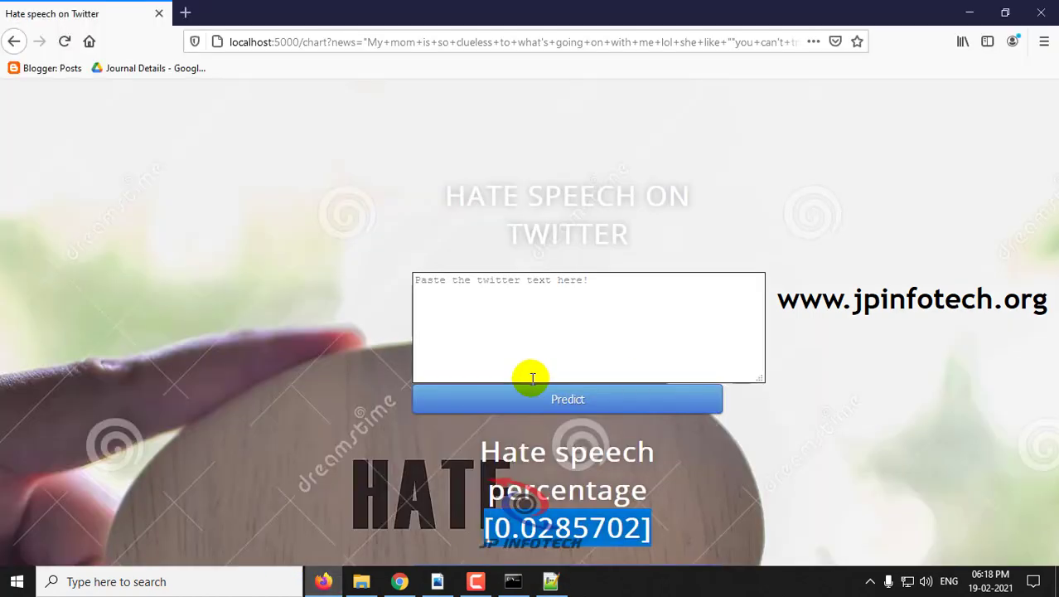
click(598, 345)
key(ctrl+v)
click(621, 399)
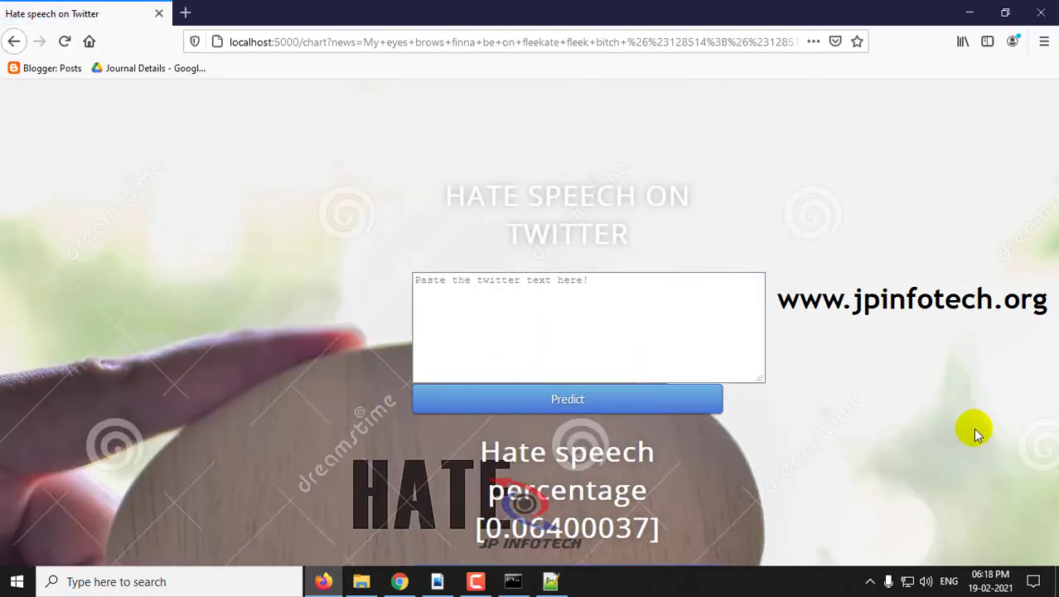
drag(481, 439, 653, 494)
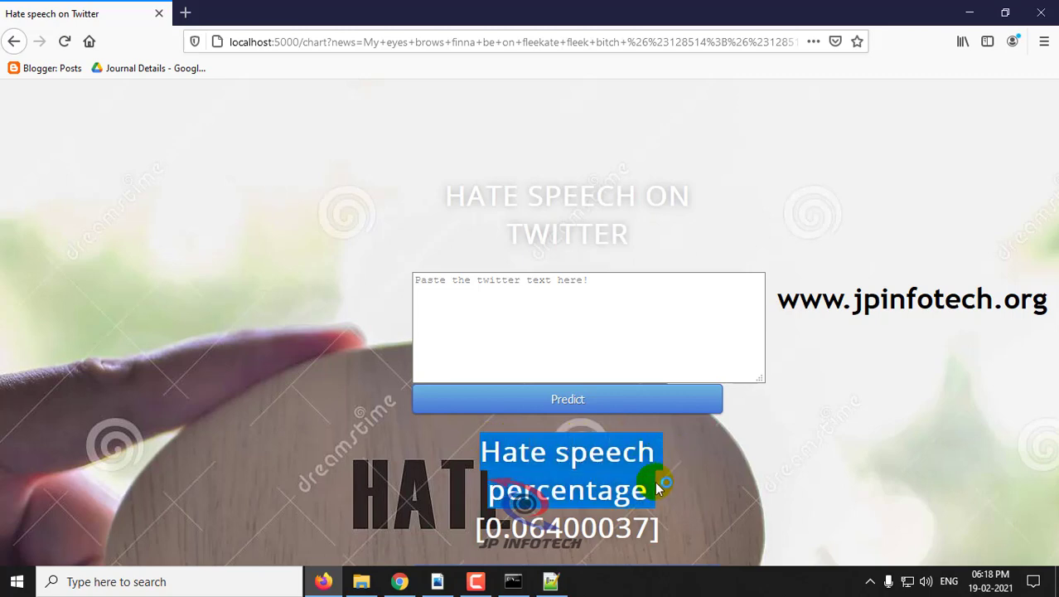
drag(438, 535, 698, 528)
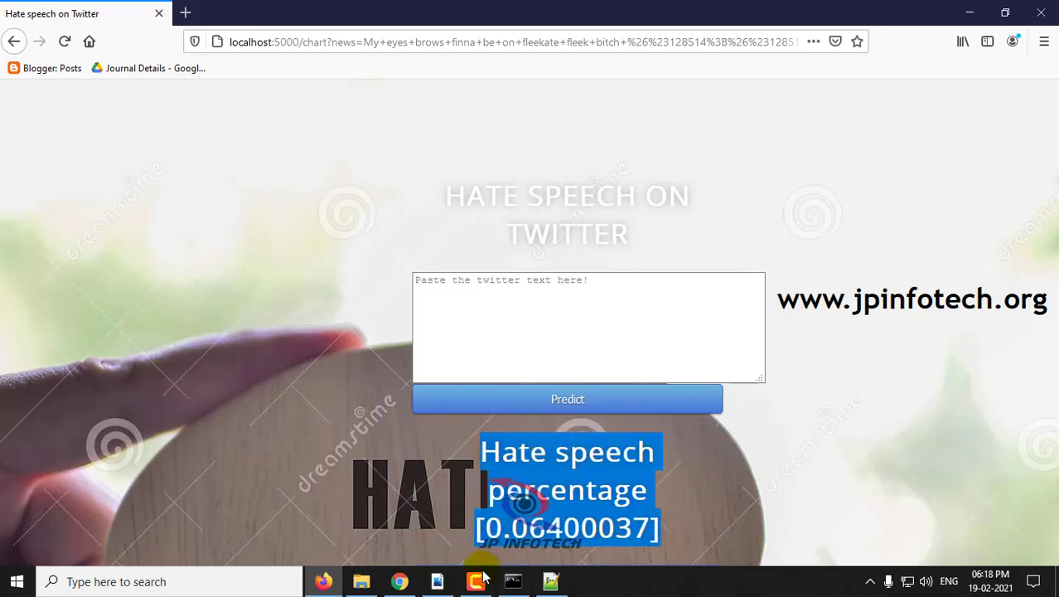
Open test/hate speech.txt in Notepad++ and select its last (seventh) tweet line.
click(361, 581)
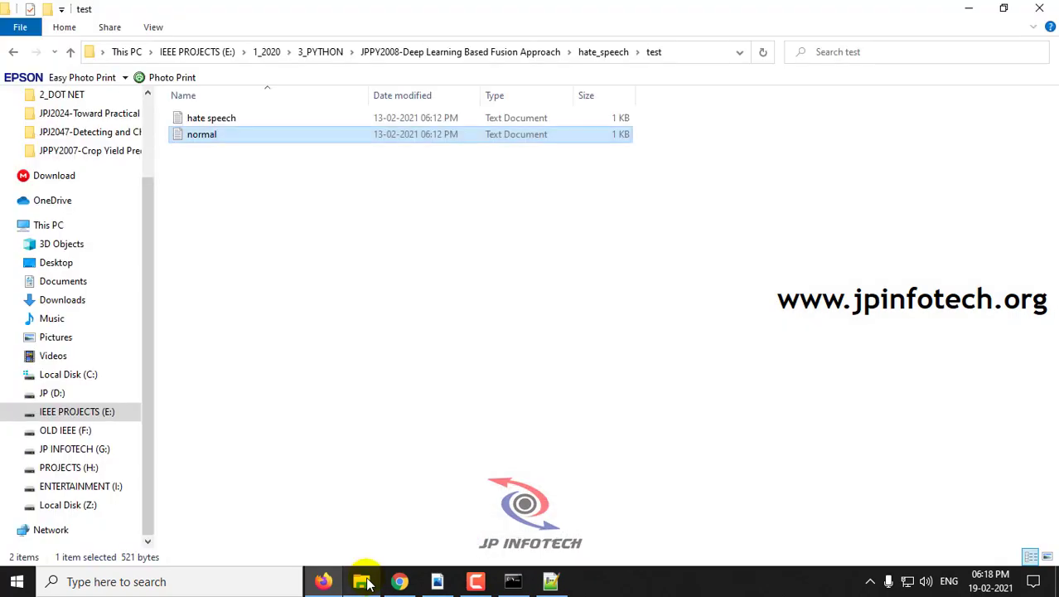
click(211, 118)
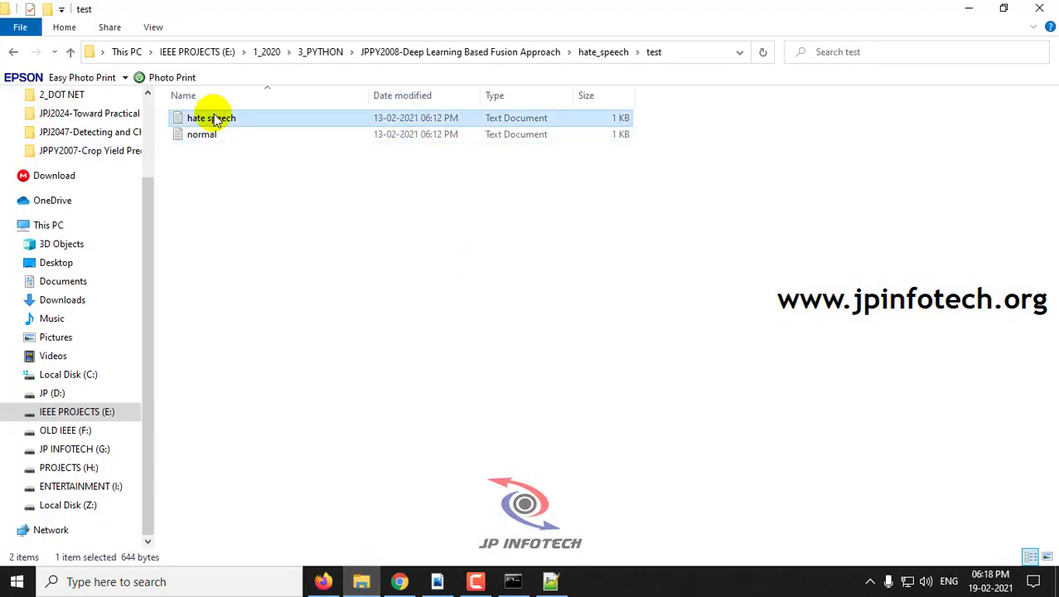
right_click(214, 116)
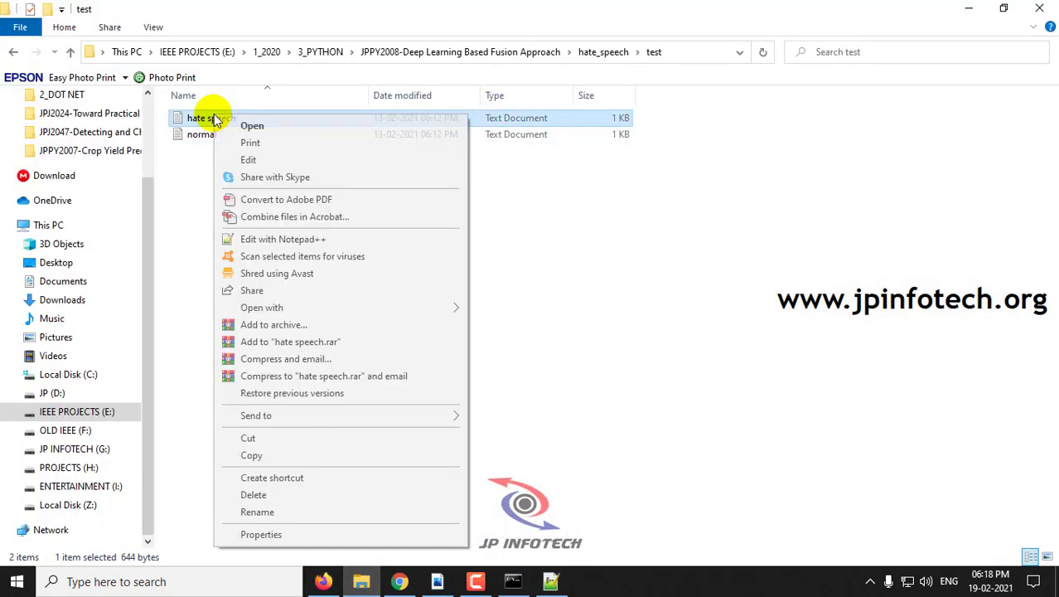
click(307, 240)
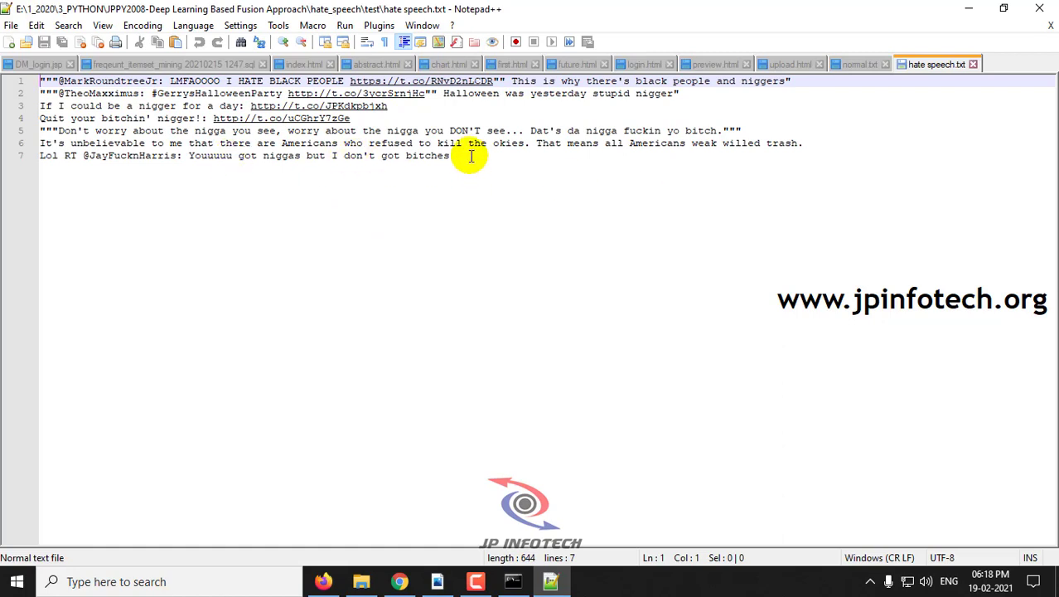
drag(455, 156, 66, 158)
triple_click(41, 158)
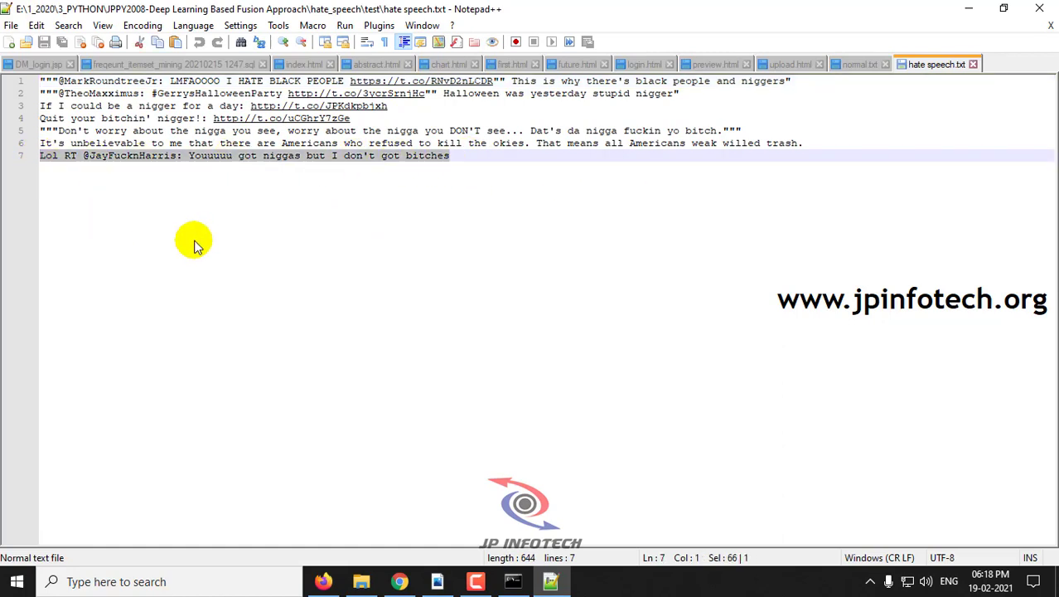
Predict the pasted seventh hateful tweet, highlighting its hate percentage 0.64884925.
click(323, 581)
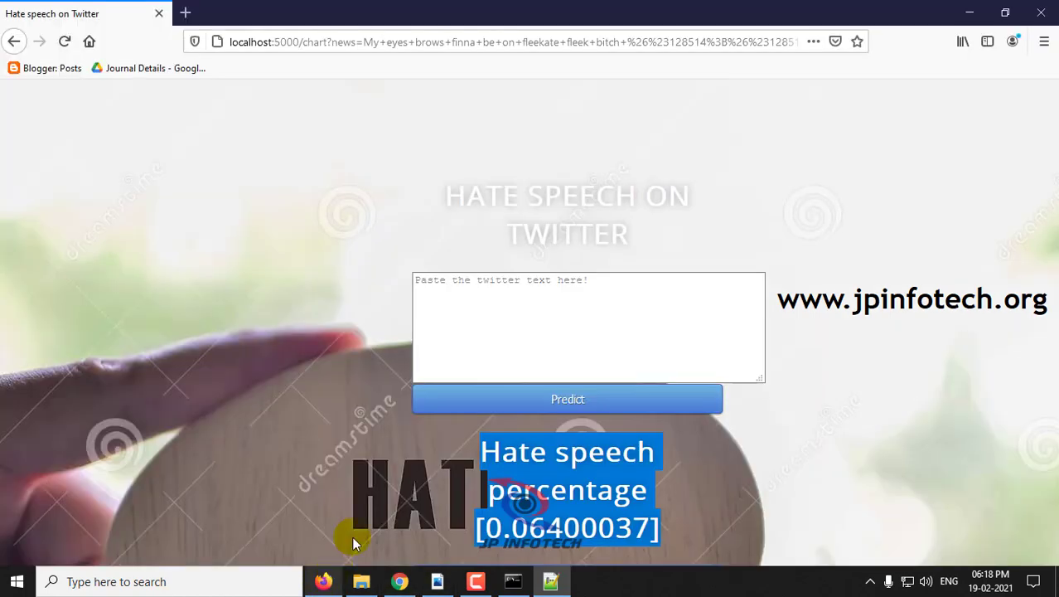
click(492, 329)
key(ctrl+v)
click(597, 399)
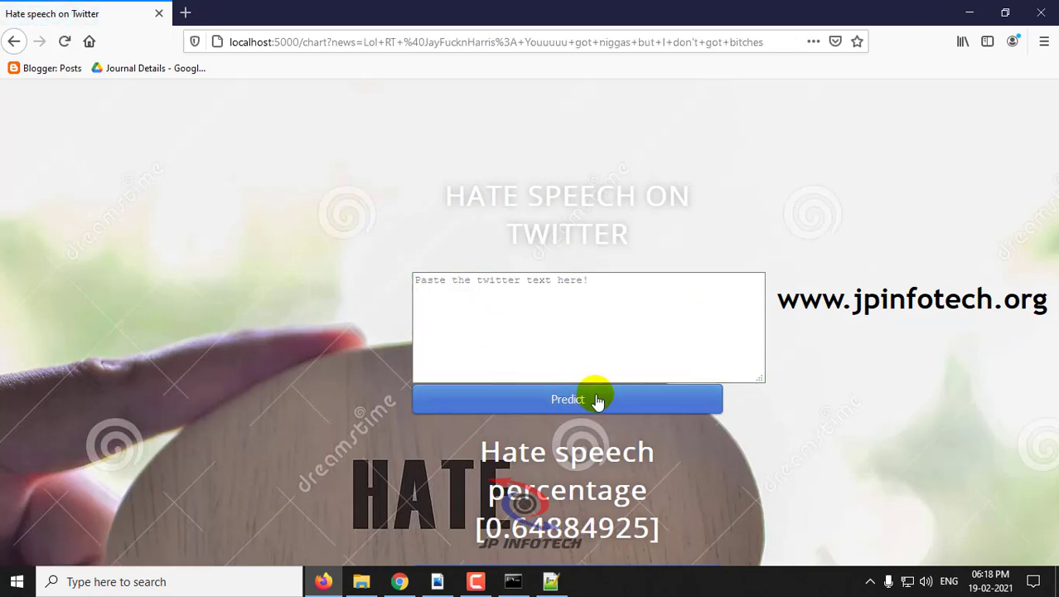
mouse_move(474, 451)
mouse_down()
mouse_move(642, 454)
mouse_move(649, 502)
mouse_up()
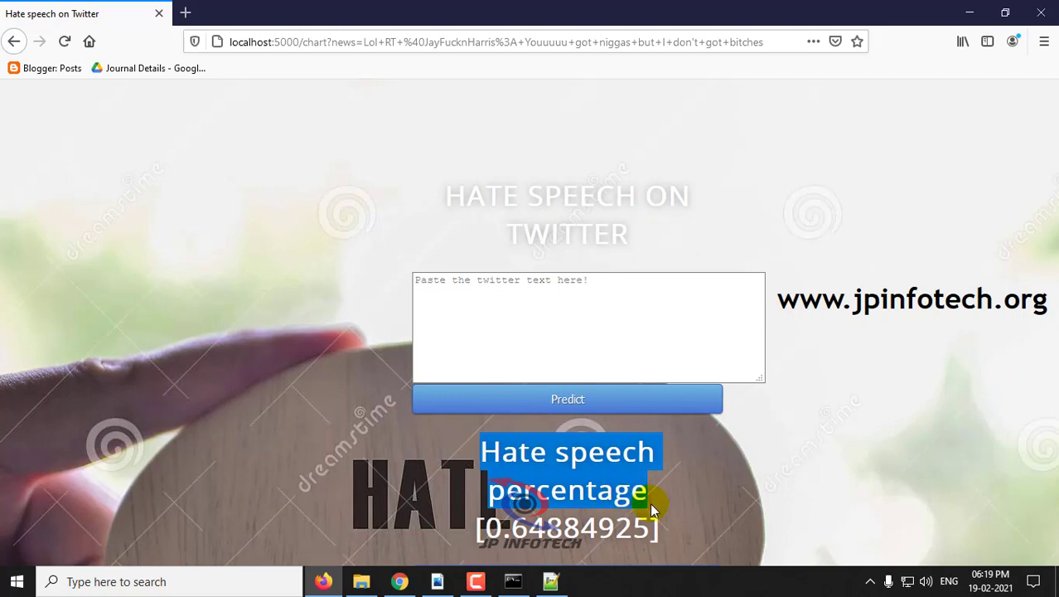
drag(474, 527, 640, 528)
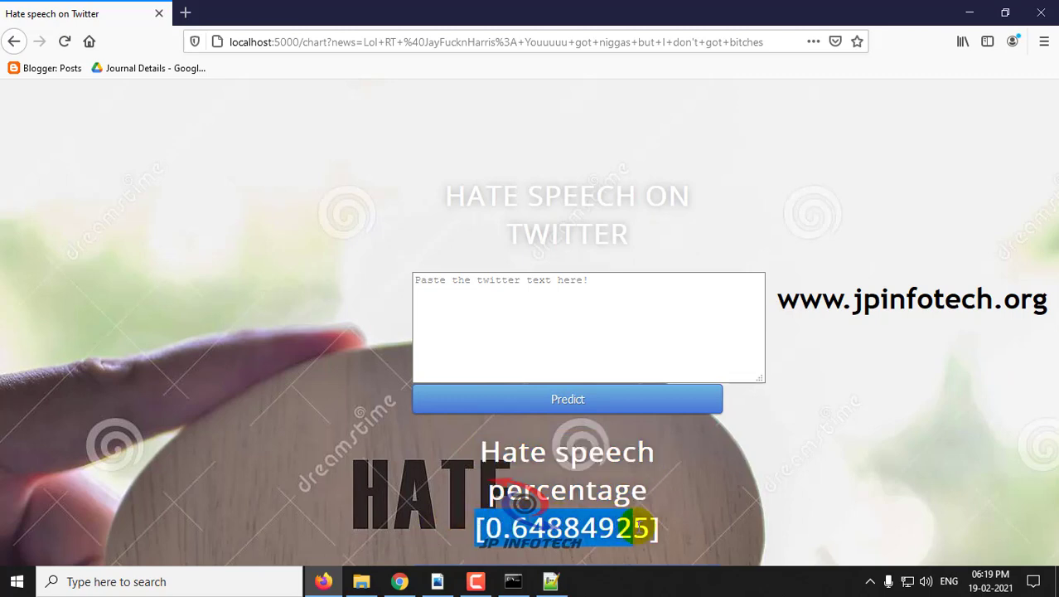
Copy the fifth tweet from hate speech.txt in Notepad++.
click(552, 581)
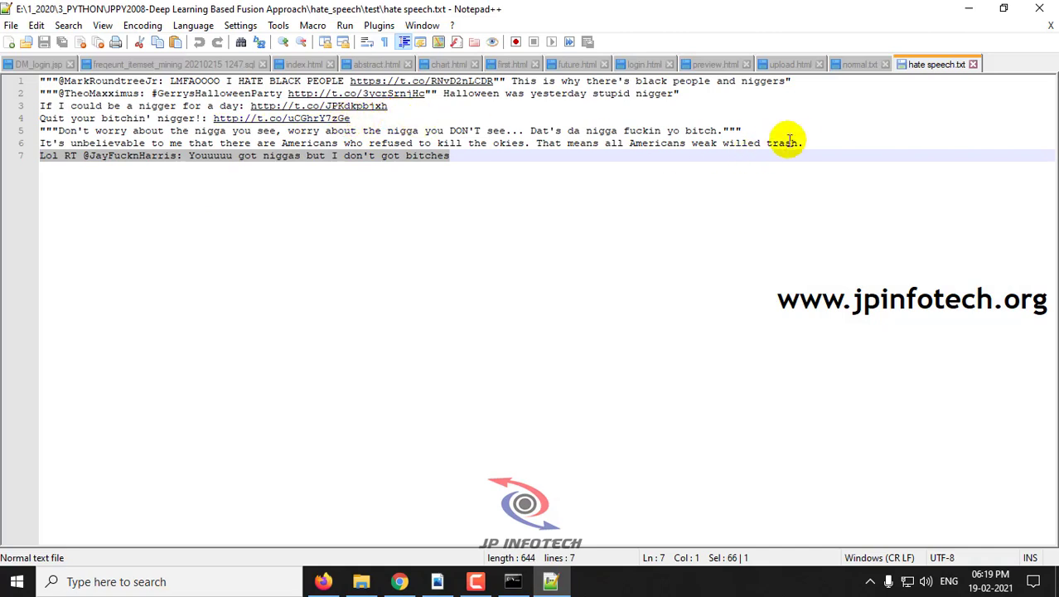
drag(742, 130, 45, 130)
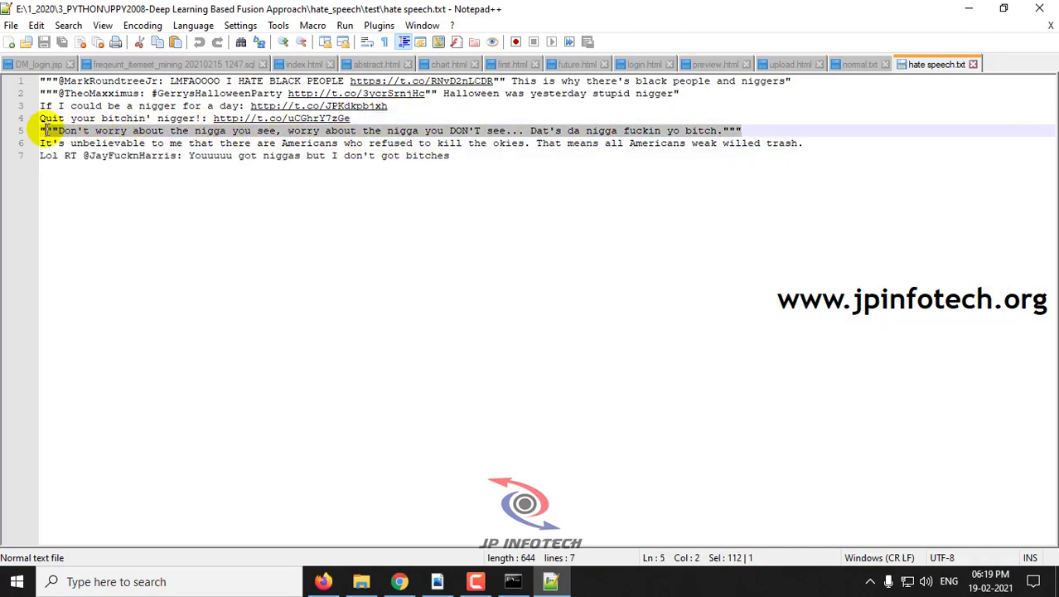
key(ctrl+c)
Predict the fifth tweet from the file, scoring a hate speech percentage of 0.6430706.
click(323, 581)
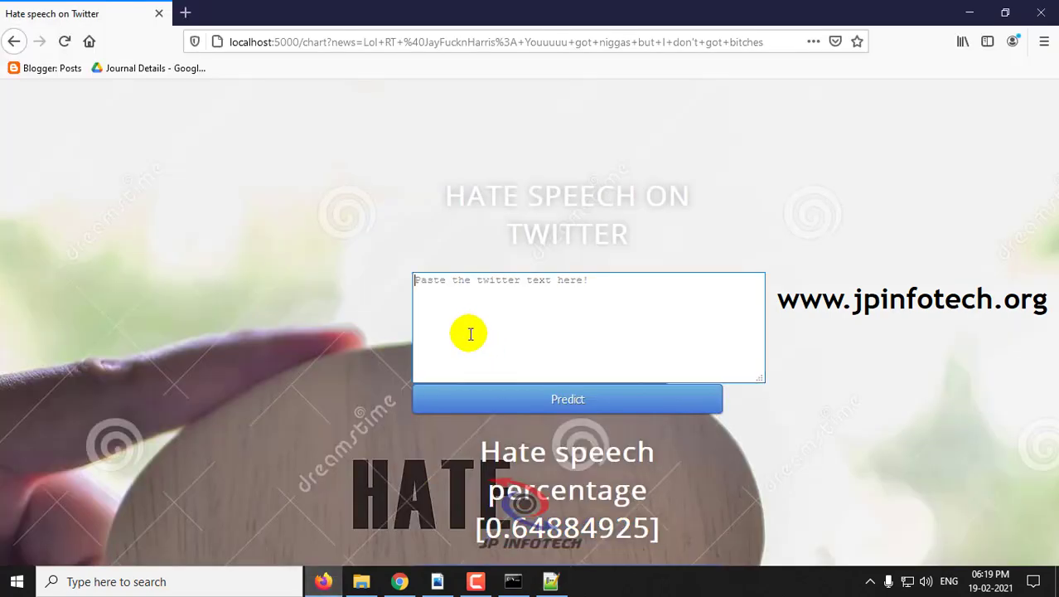
click(470, 334)
key(ctrl+v)
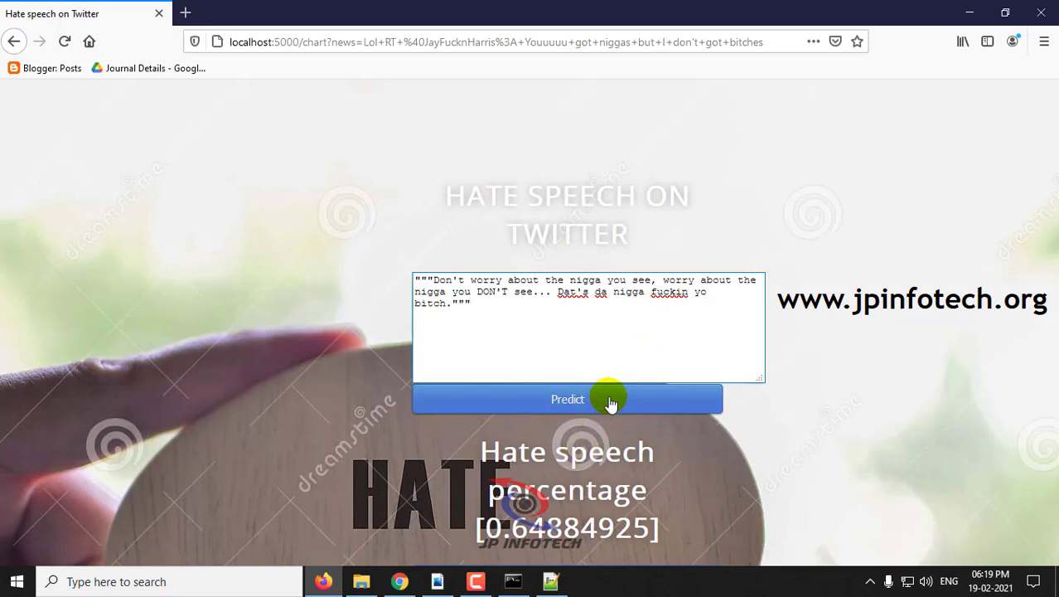
click(611, 402)
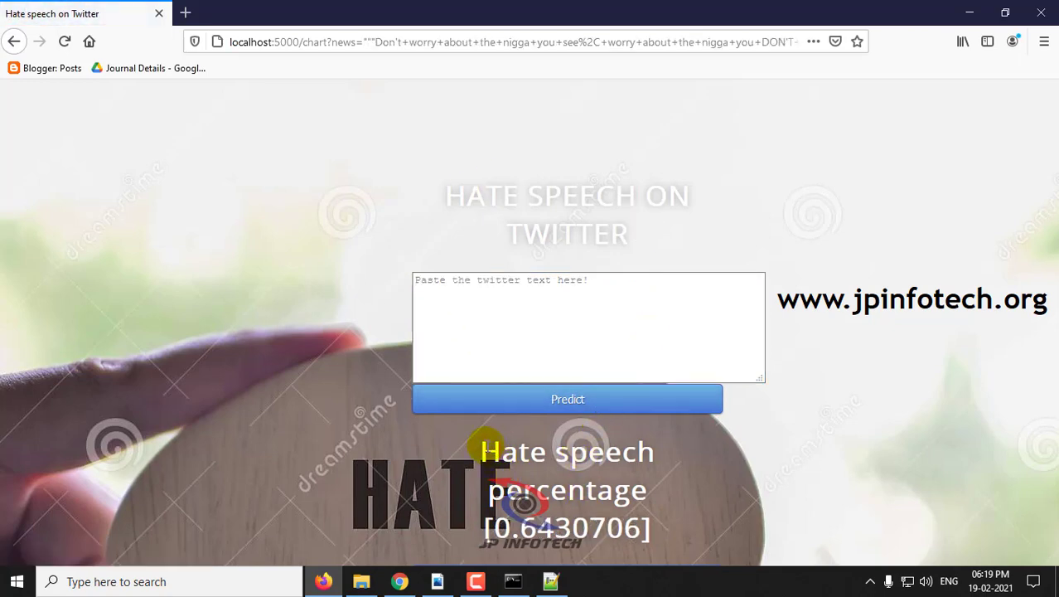
drag(482, 444, 655, 531)
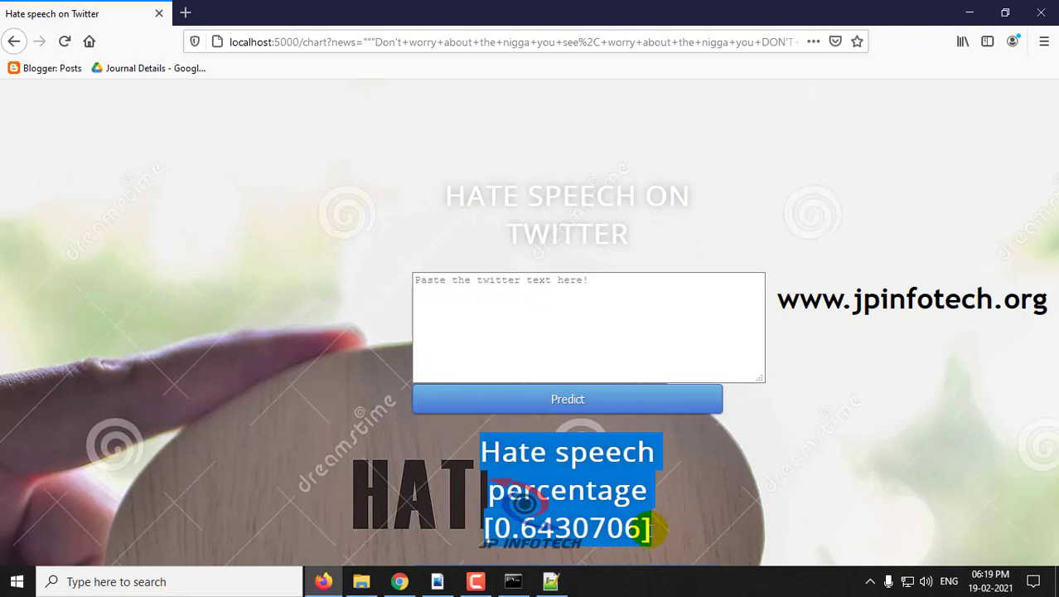
Copy the sixth tweet from Notepad++ and predict it, scoring 0.6592589.
click(551, 581)
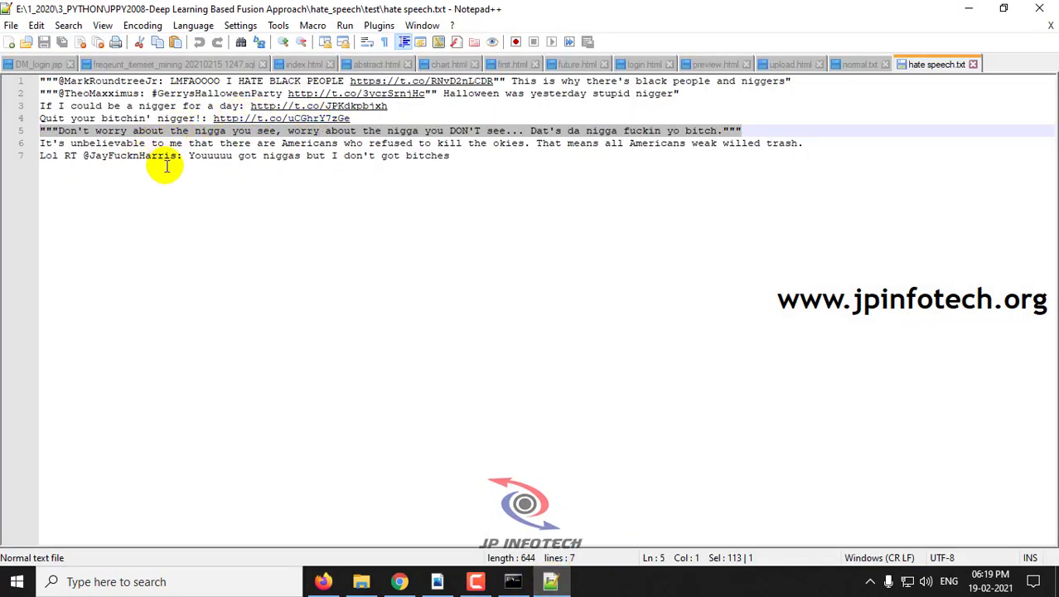
drag(804, 143, 28, 148)
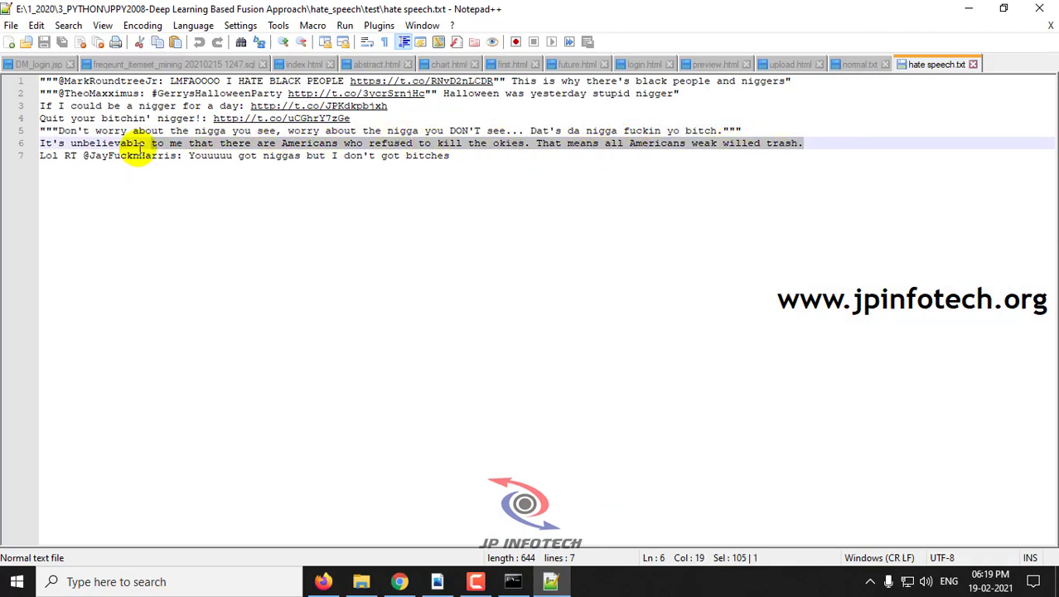
click(322, 581)
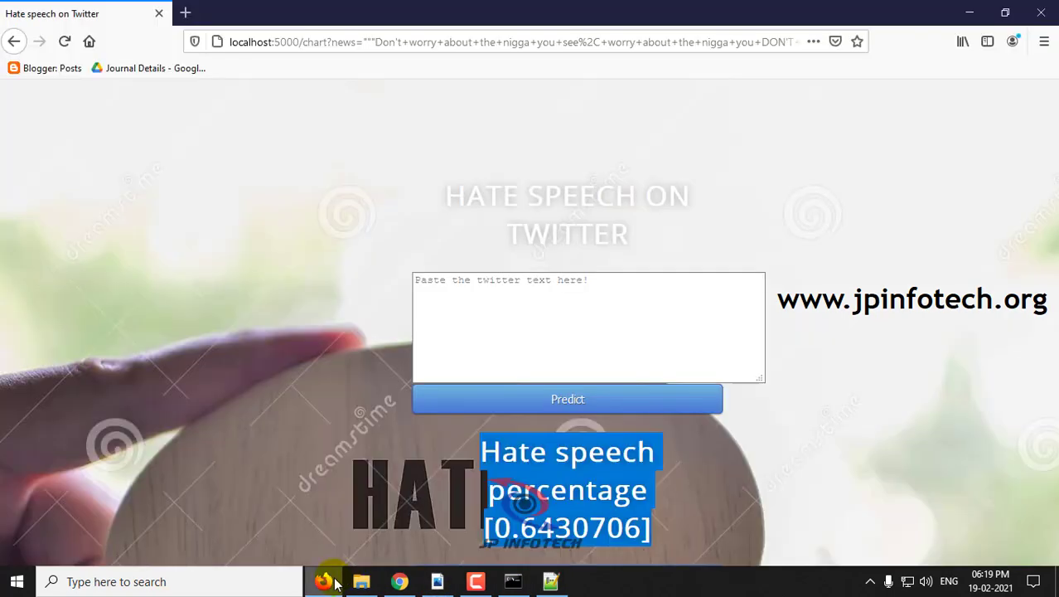
click(492, 342)
key(ctrl+v)
click(568, 399)
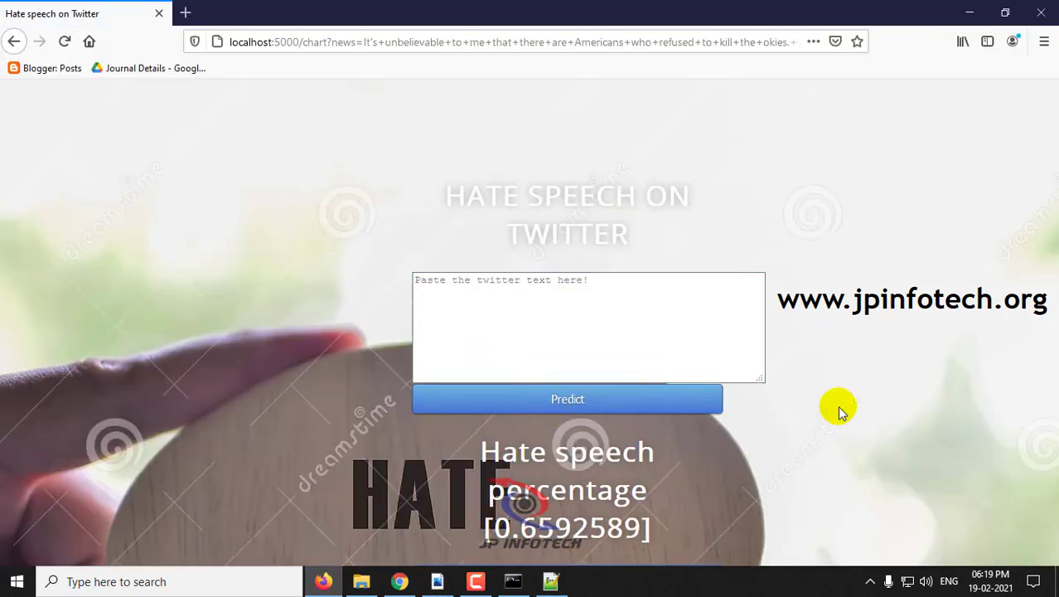
mouse_move(479, 443)
mouse_down()
mouse_move(655, 533)
mouse_move(661, 512)
mouse_up()
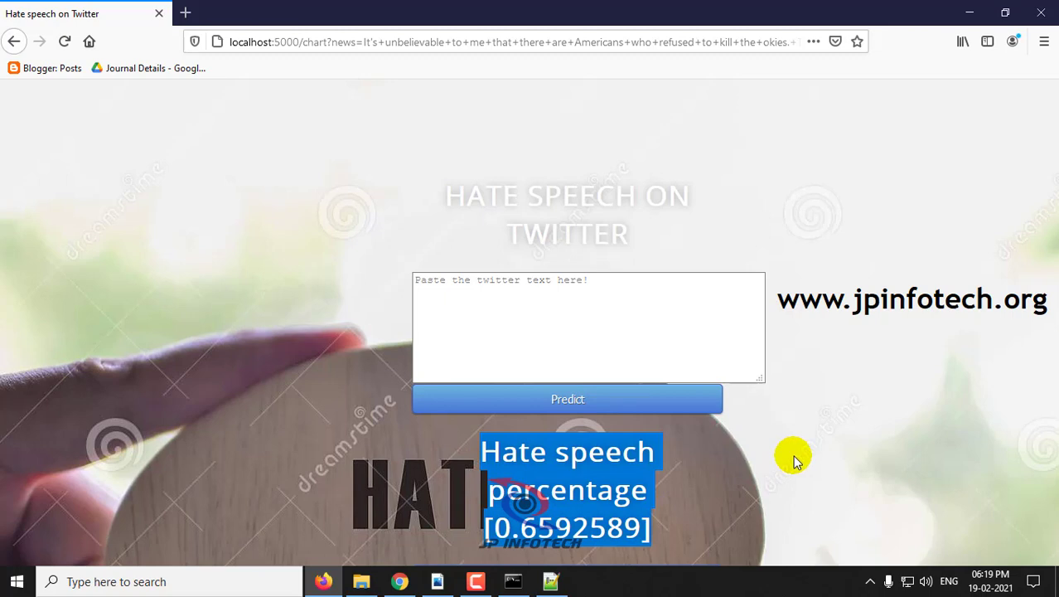
Copy the second (Halloween) tweet, predict it at 0.7252563, then go back to the input page.
key(alt+Tab)
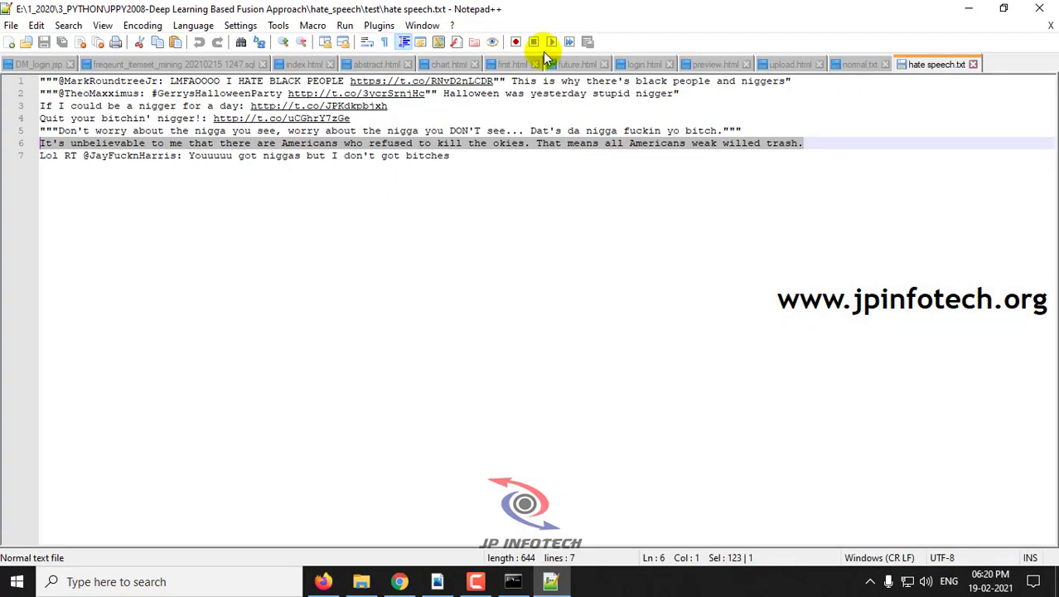
drag(683, 94, 33, 93)
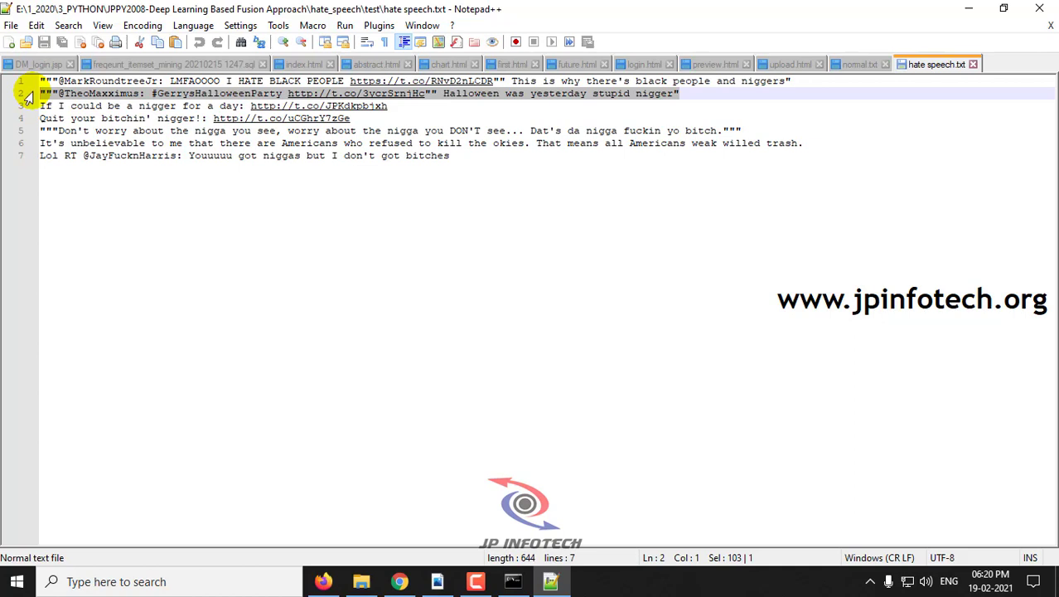
click(322, 581)
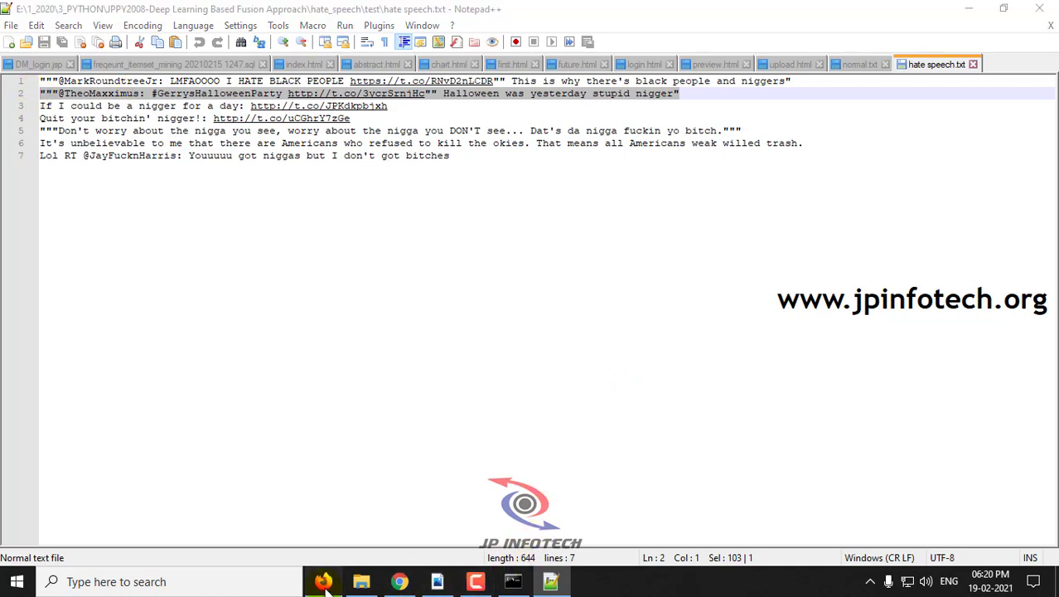
click(473, 309)
key(ctrl+v)
click(547, 399)
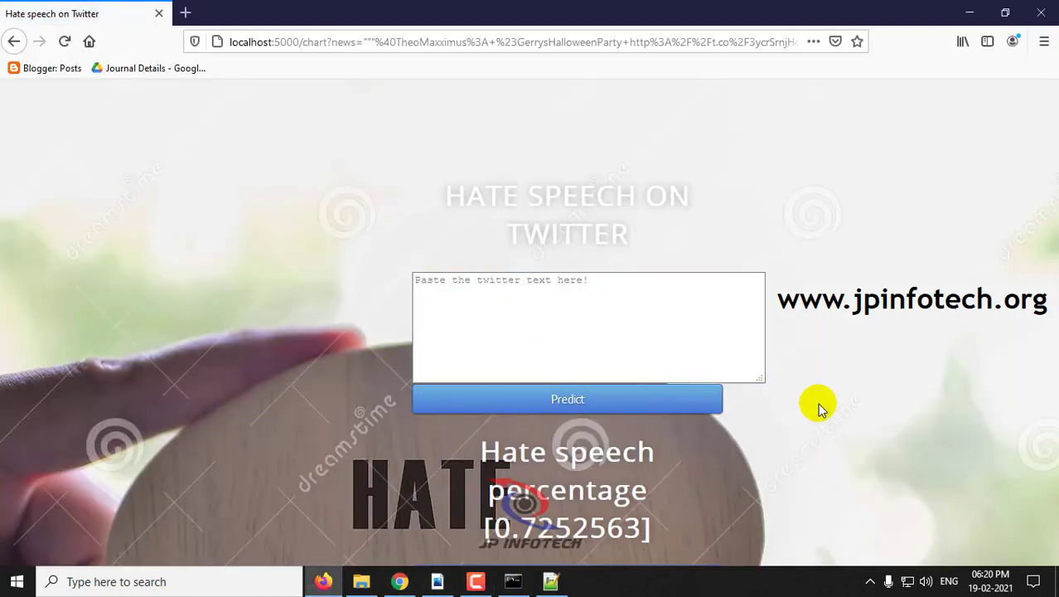
drag(477, 448, 599, 518)
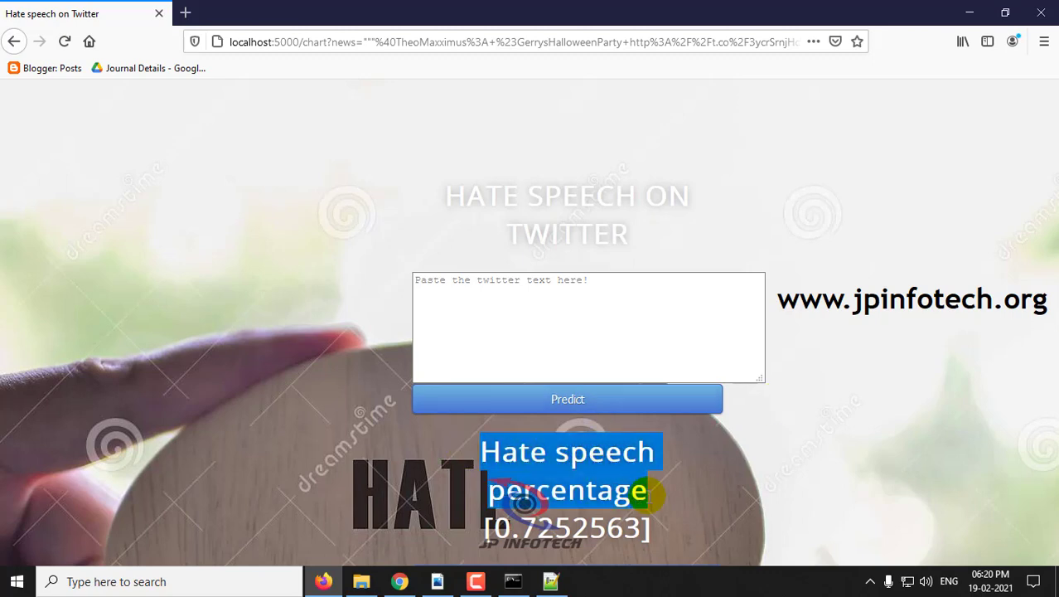
click(15, 42)
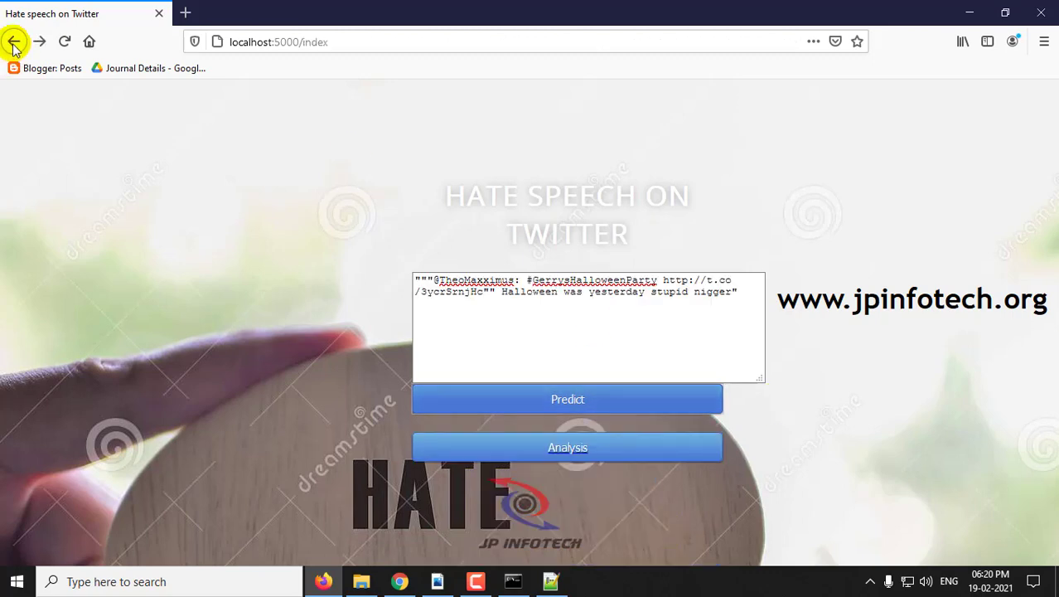
Show the Analysis pie chart with 45% hater speech versus 55% normal speech.
click(569, 446)
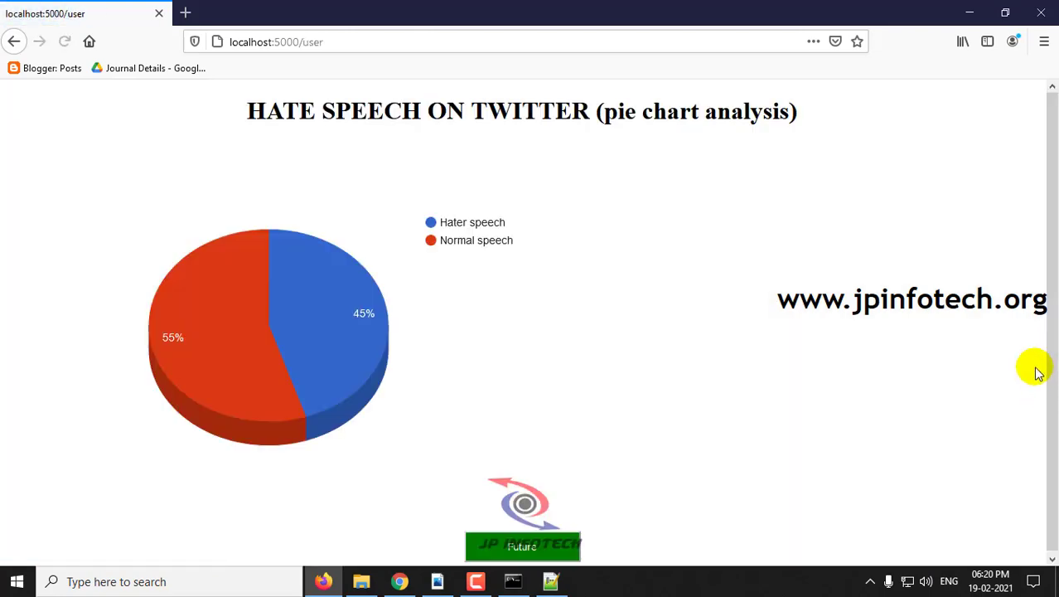
mouse_move(335, 377)
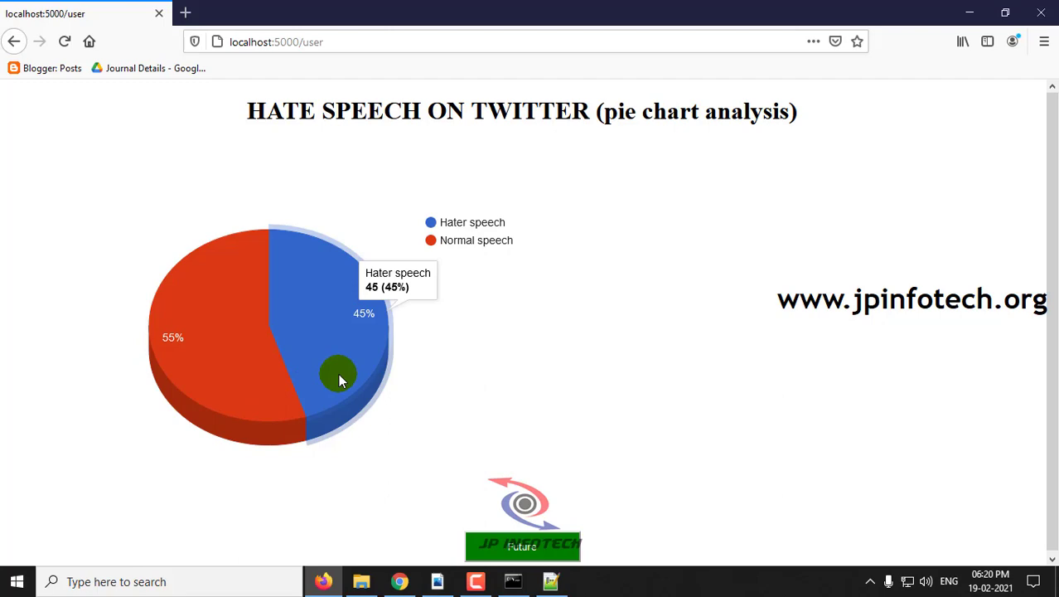
scroll(506, 419, down, 1)
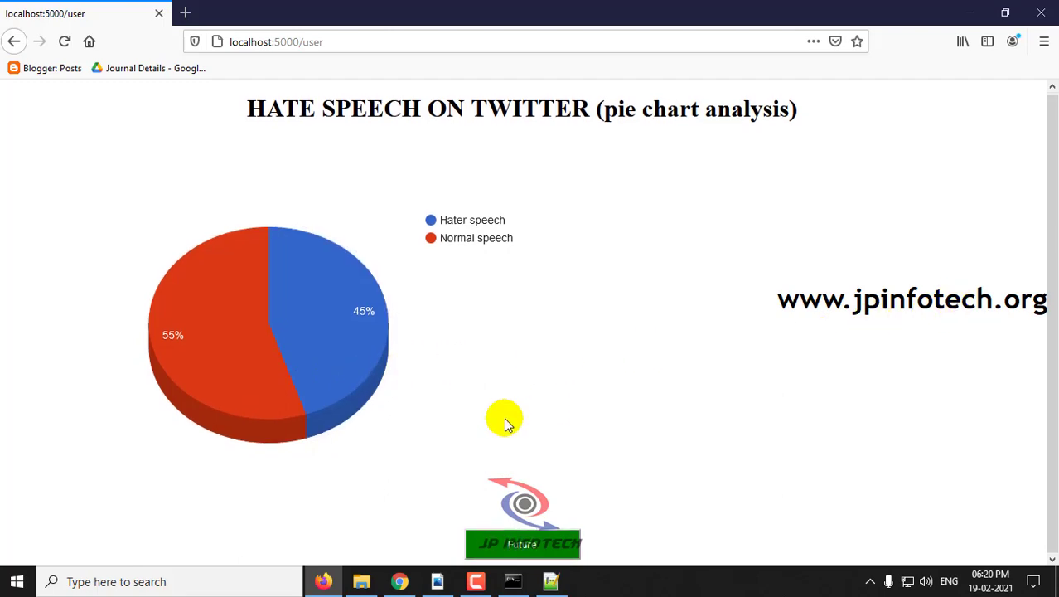
Read the Future page's paragraphs, return HOME, and briefly revisit the research paper PDF.
click(523, 544)
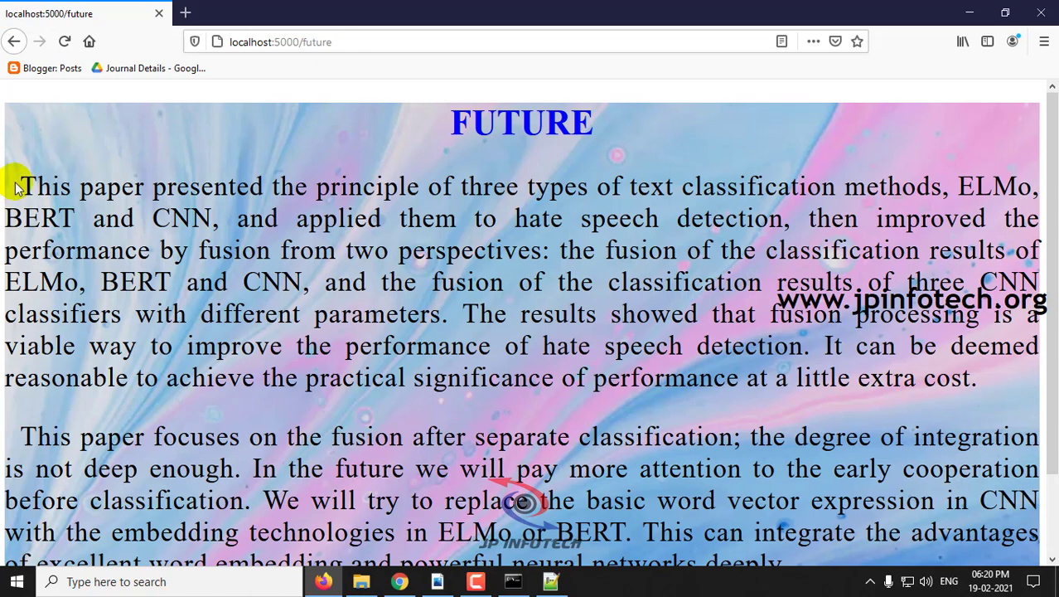
mouse_move(15, 187)
mouse_down()
mouse_move(443, 217)
mouse_move(823, 478)
mouse_up()
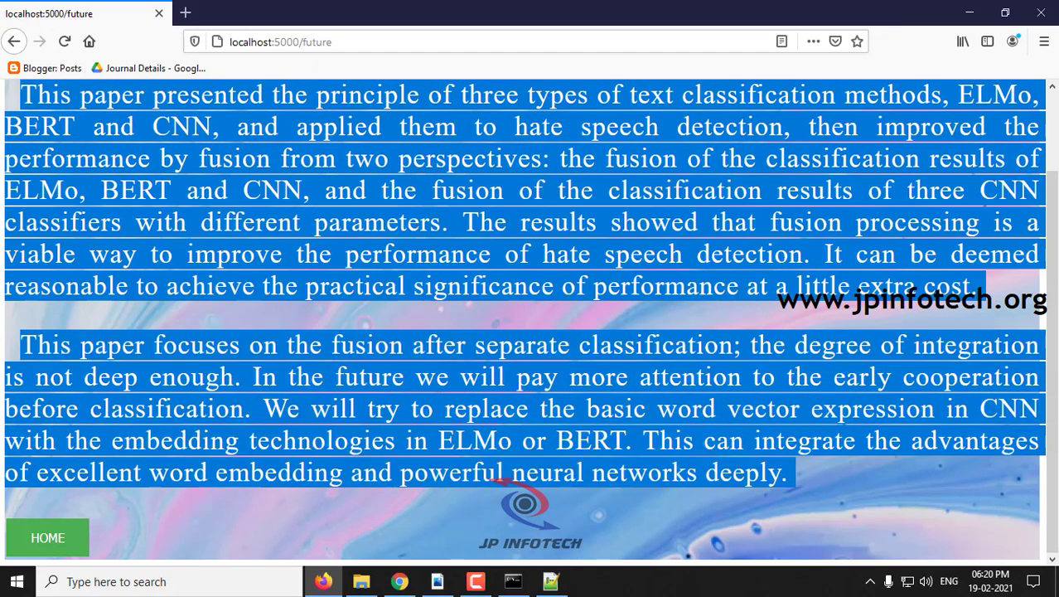
click(63, 533)
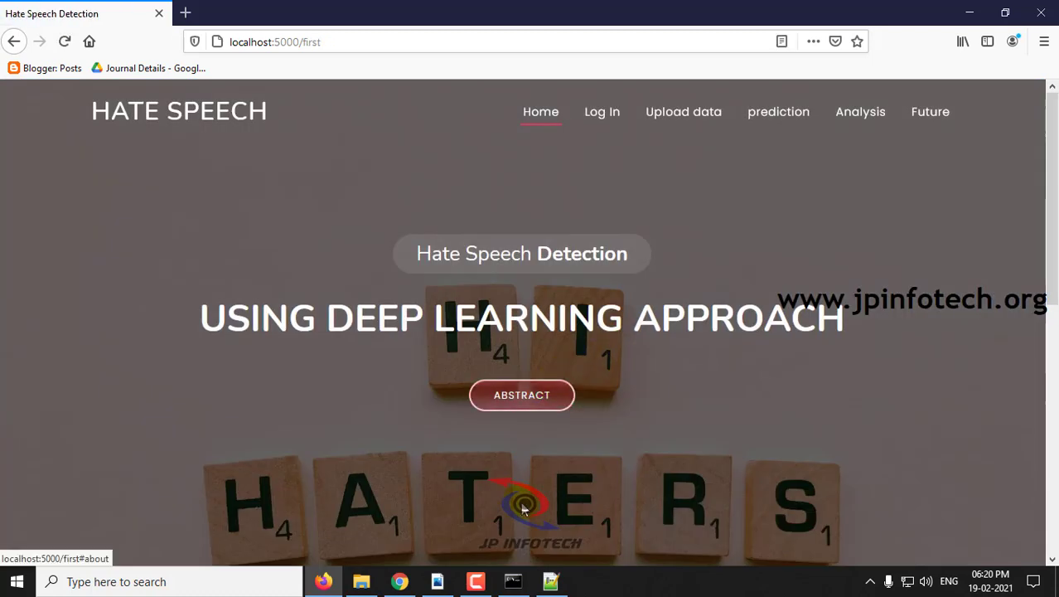
click(438, 581)
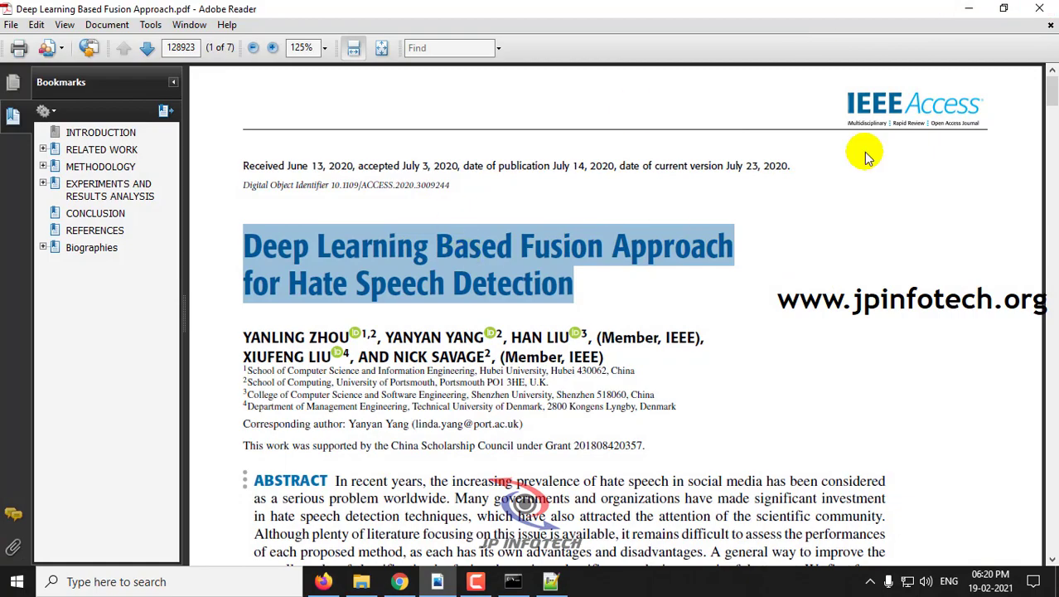
click(961, 10)
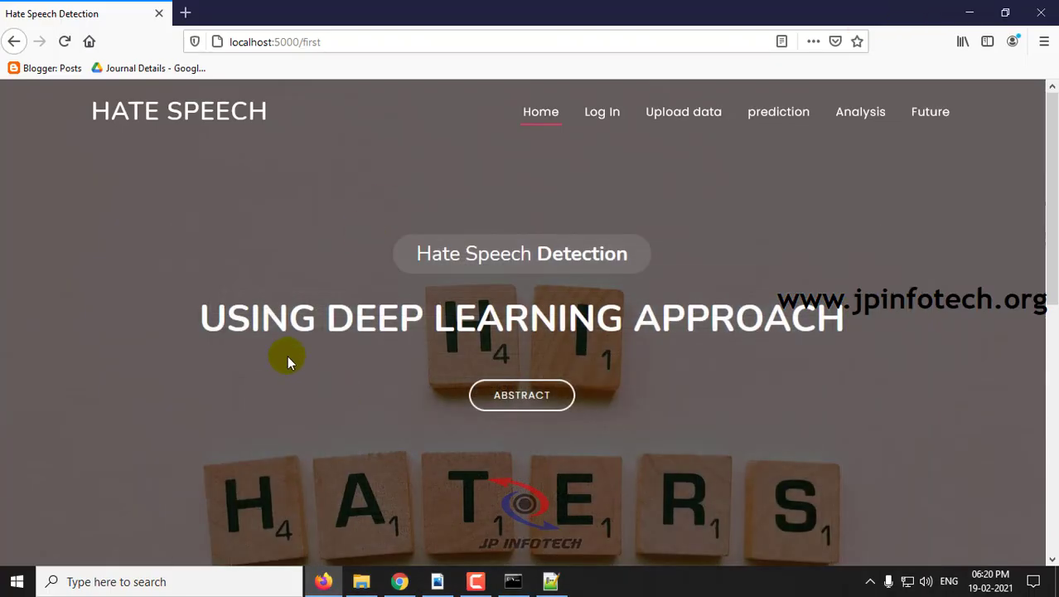